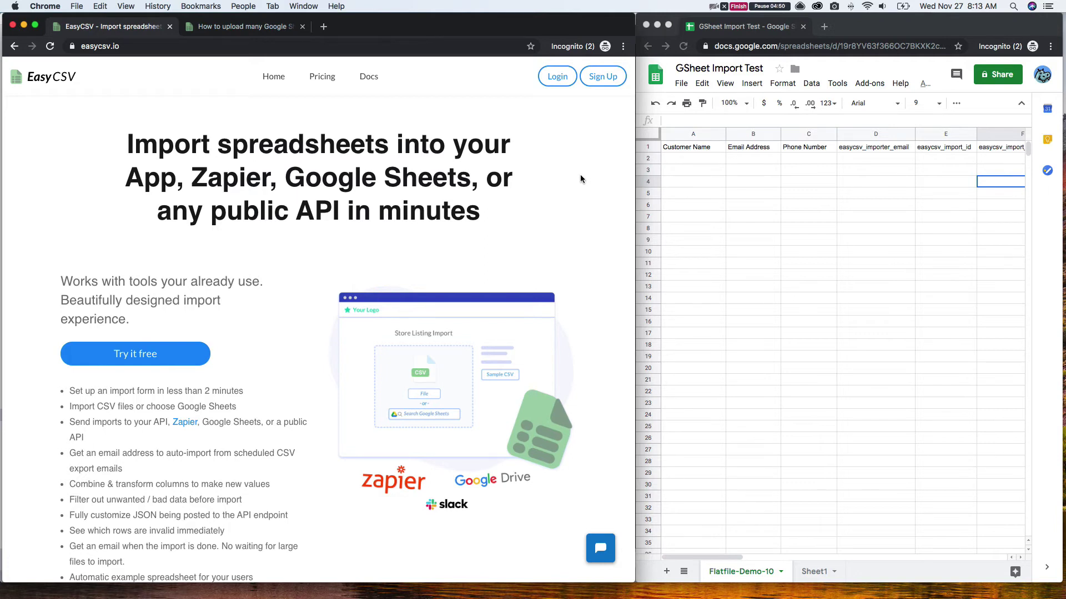
Step: Review the Customer Name, Email Address and Phone Number headers in the GSheet Import Test spreadsheet
click(748, 170)
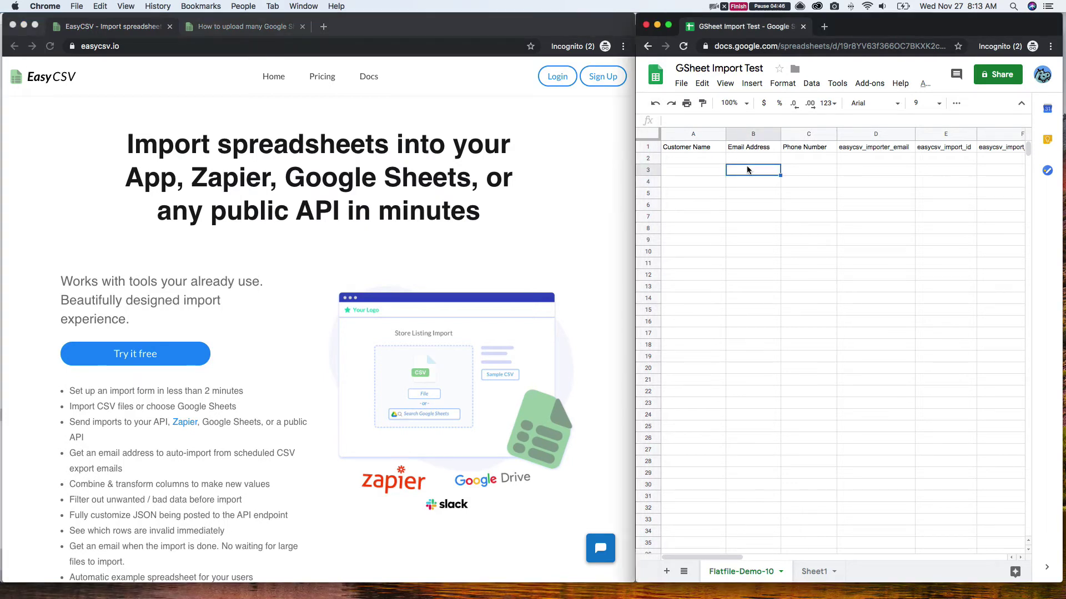
drag(705, 147, 821, 148)
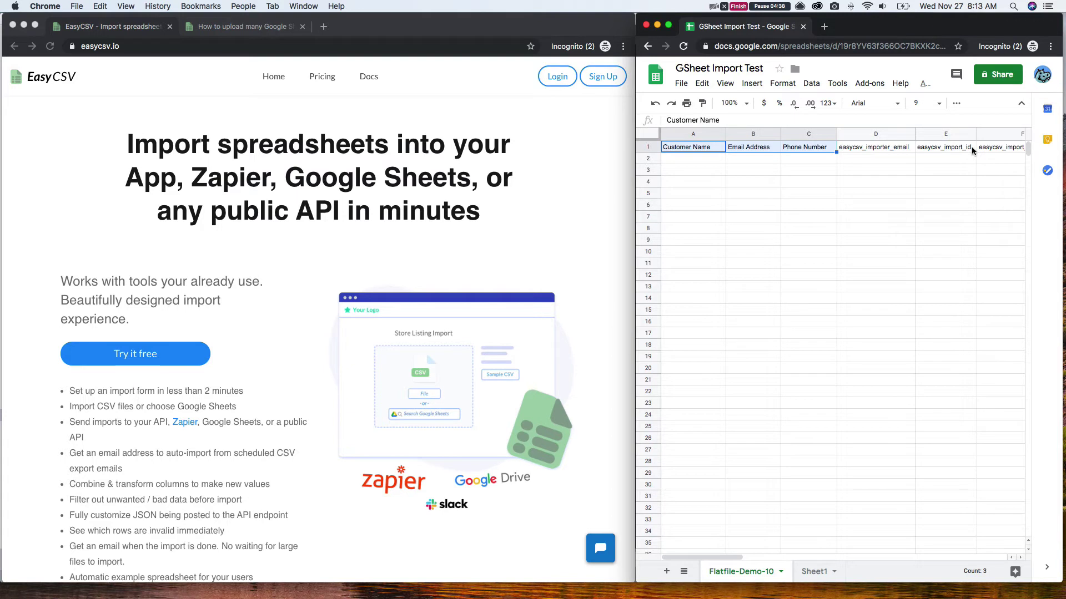
click(562, 144)
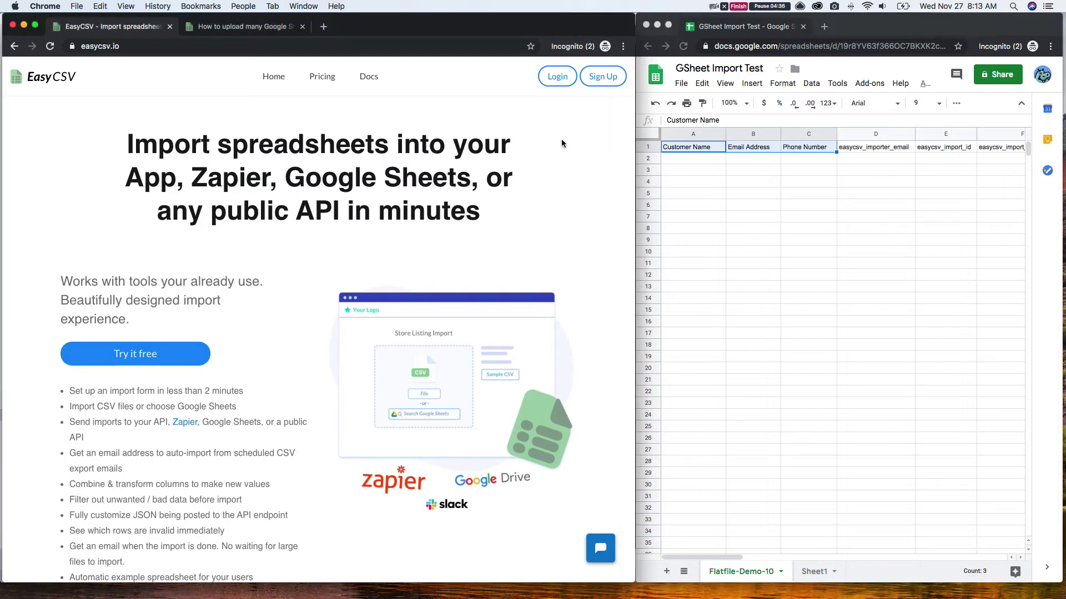
Step: Sign in to EasyCSV with Google, granting Drive file and spreadsheet editing access
click(557, 83)
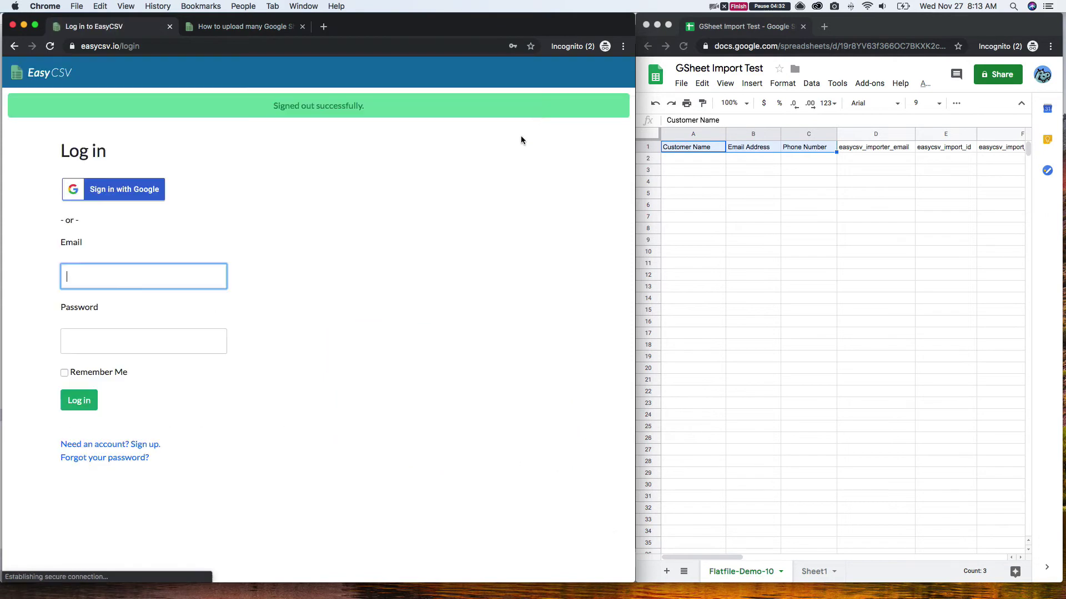
click(138, 194)
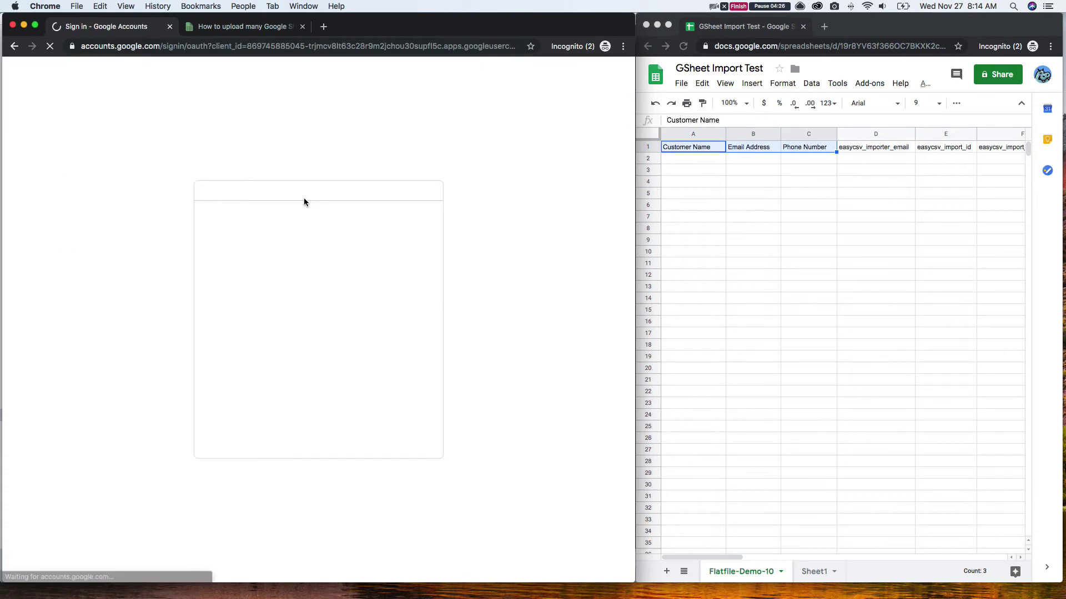
click(263, 319)
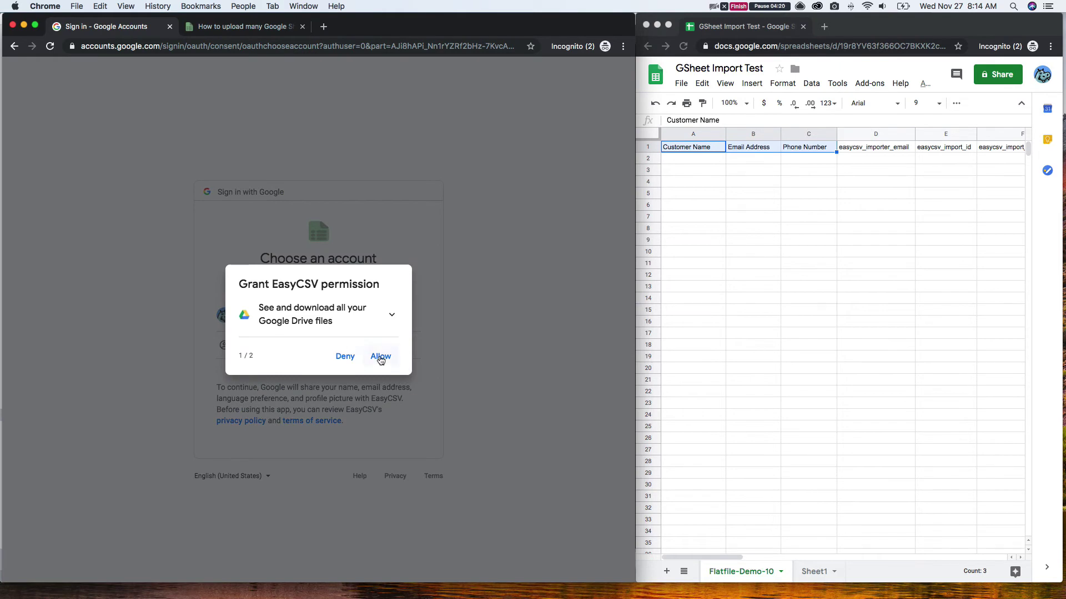
click(380, 360)
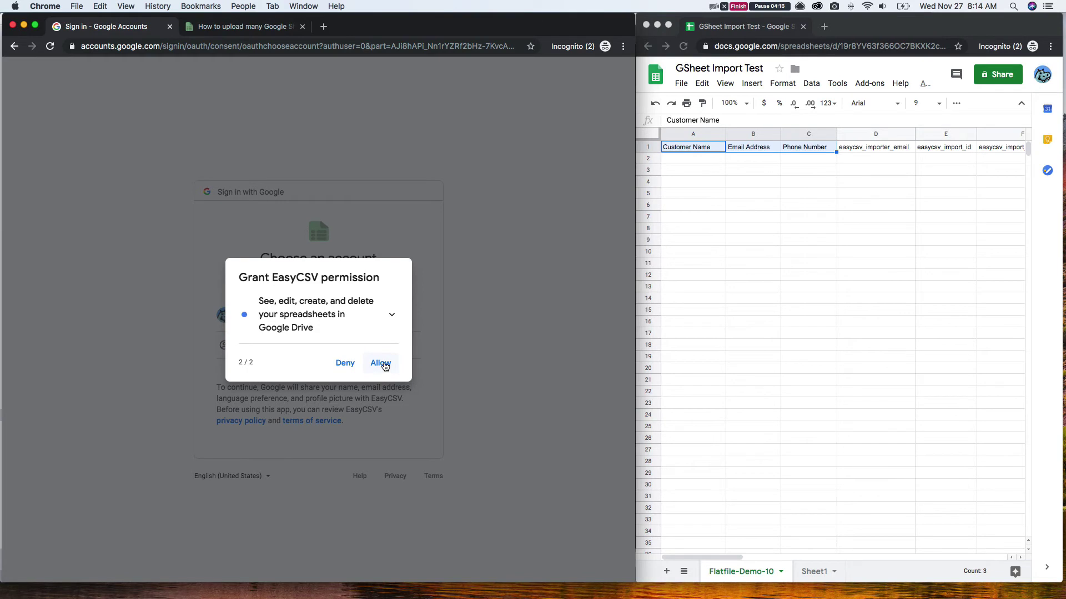
click(382, 364)
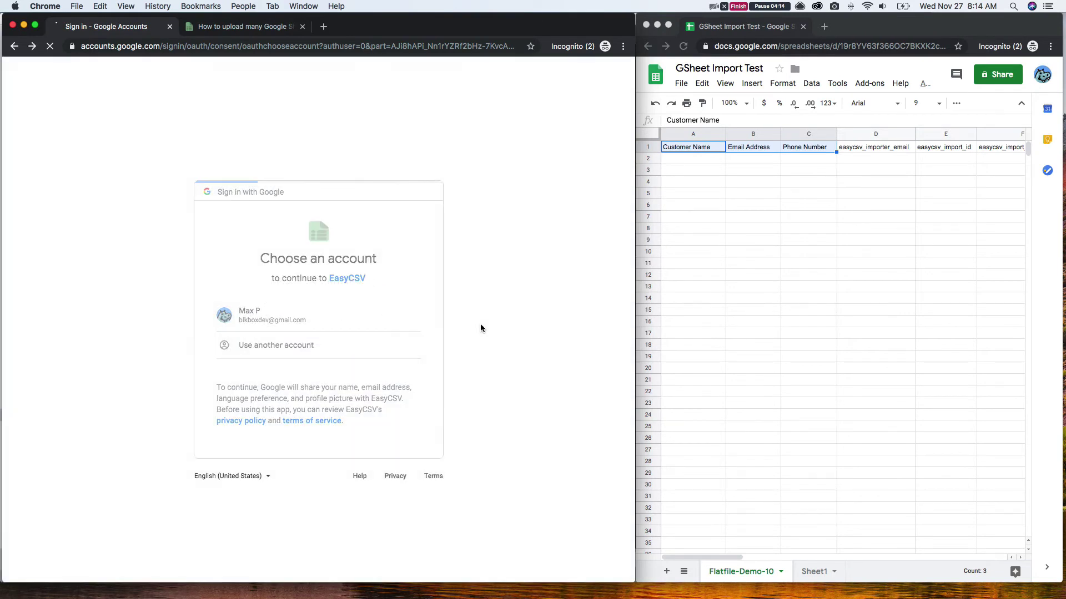
key(Return)
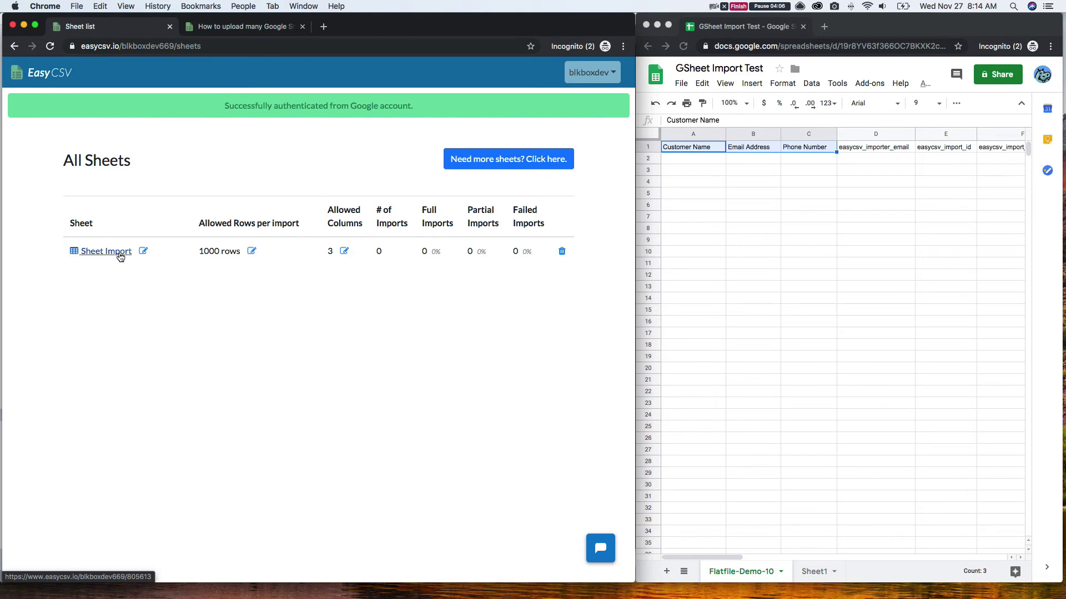
Step: Open the Sheet Import importer, preview Flatfile-Demo-10.csv and expand the three optional columns
click(121, 257)
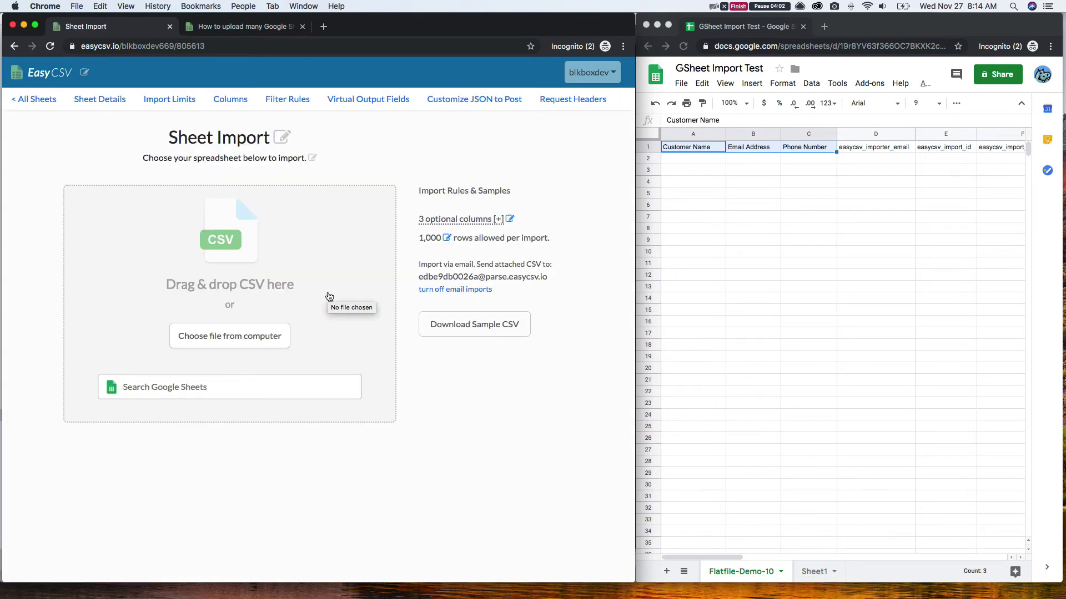
key(super+Tab)
key(super+Tab)
key(super+Tab)
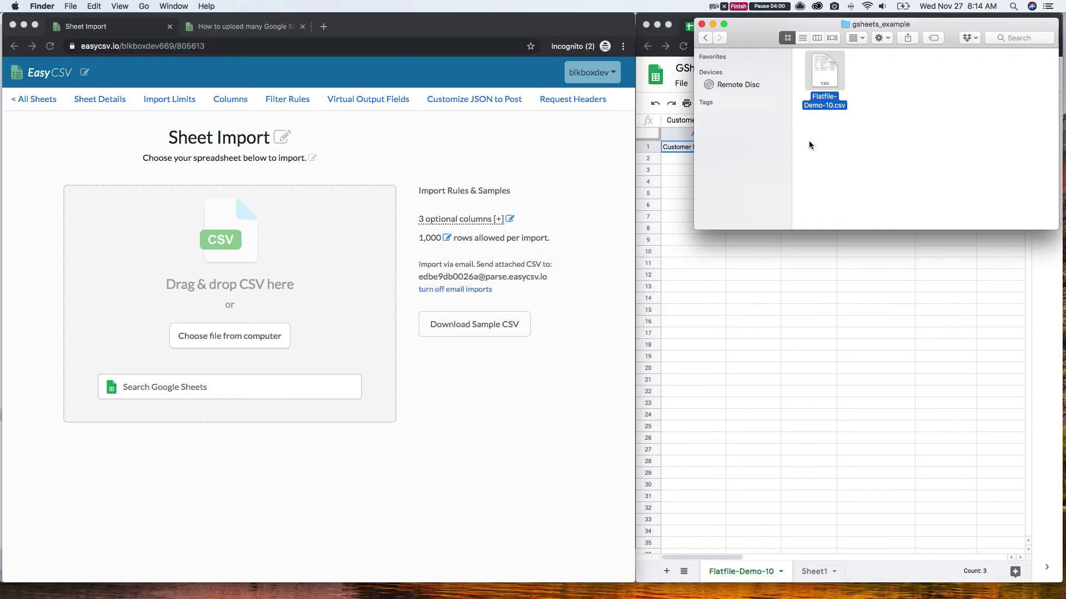
key(space)
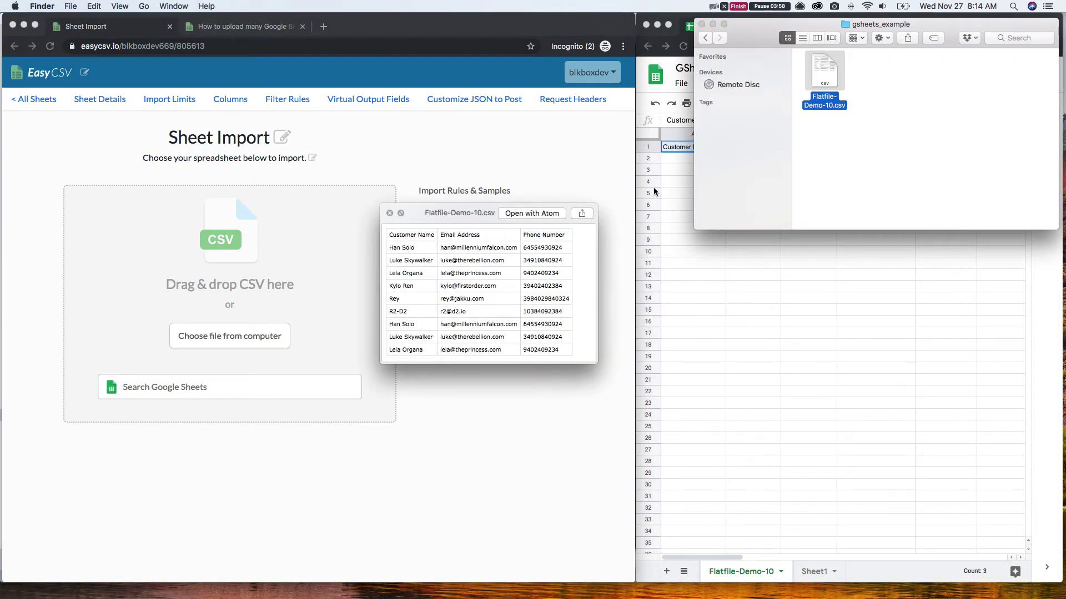
drag(432, 215, 438, 325)
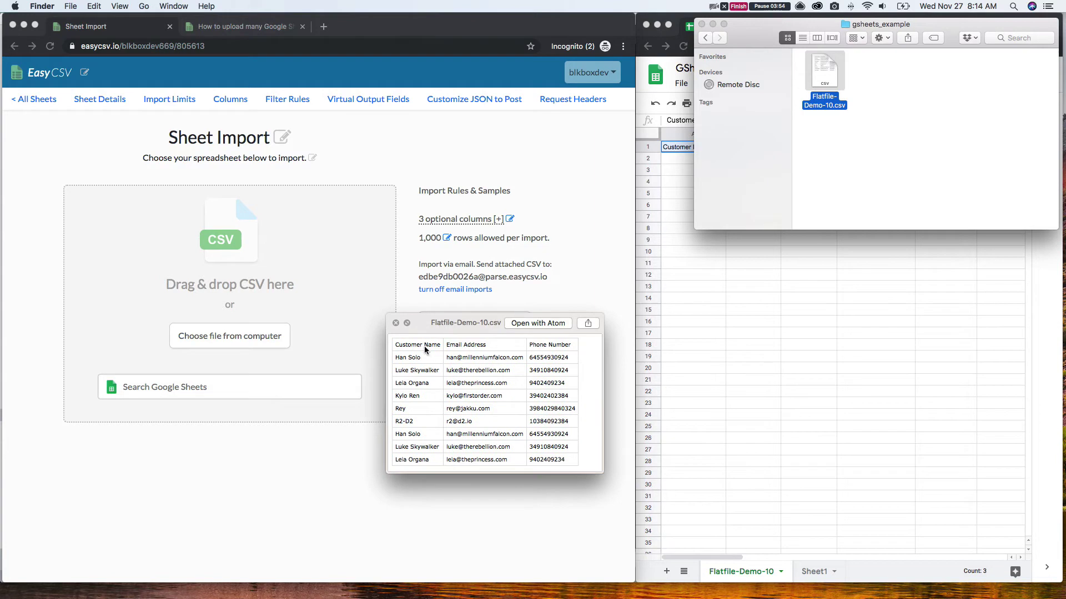
click(396, 322)
click(452, 220)
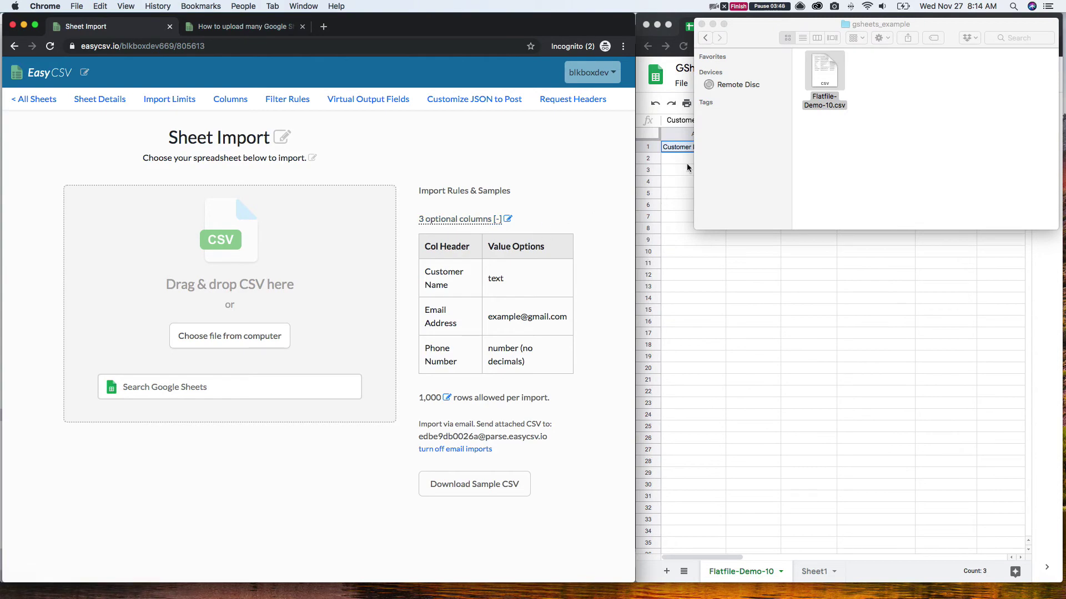
Step: Preview Flatfile-Demo-10.csv again and compare its headers with the Google Sheet's columns
click(804, 128)
click(816, 89)
key(space)
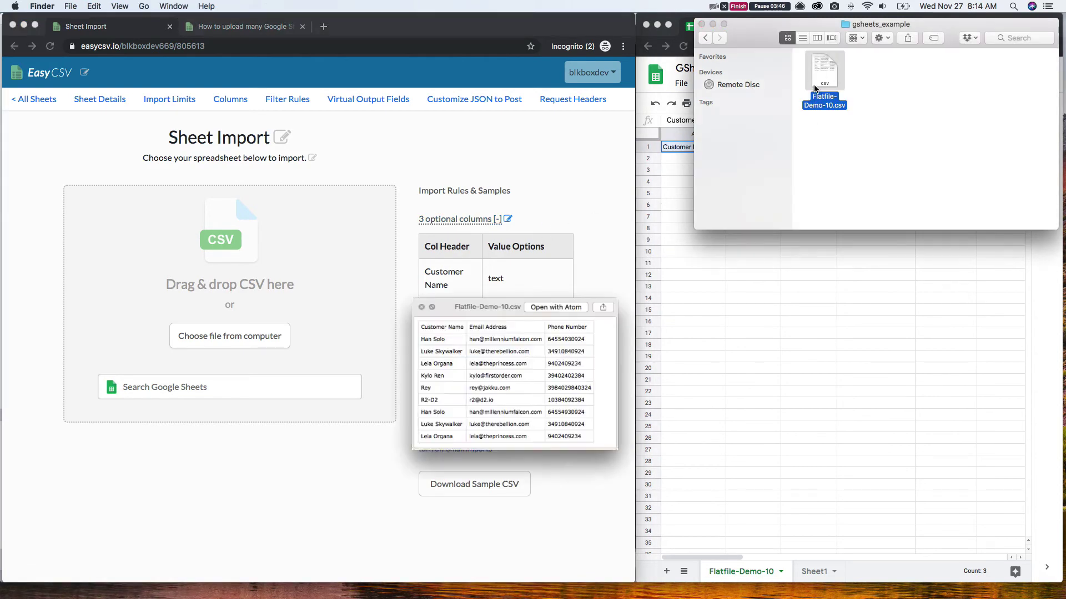
drag(424, 322, 419, 350)
click(685, 183)
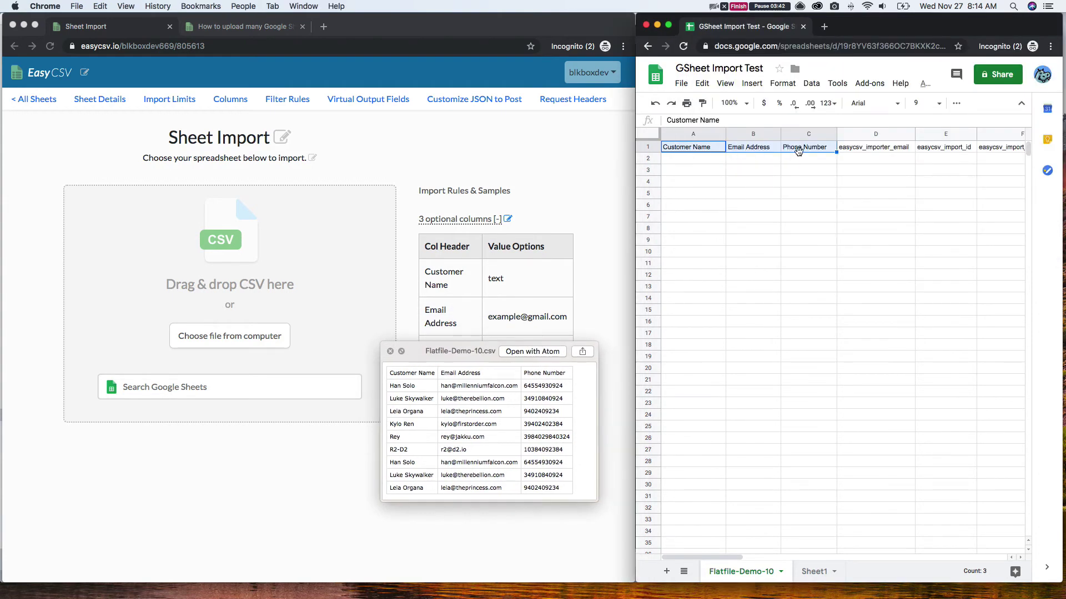
click(390, 352)
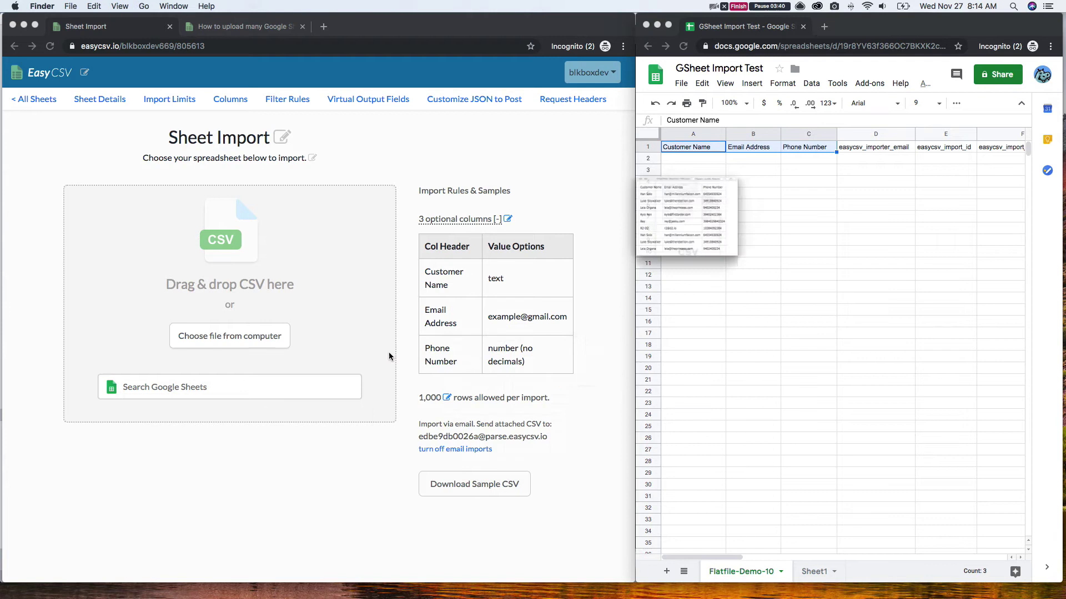
click(579, 180)
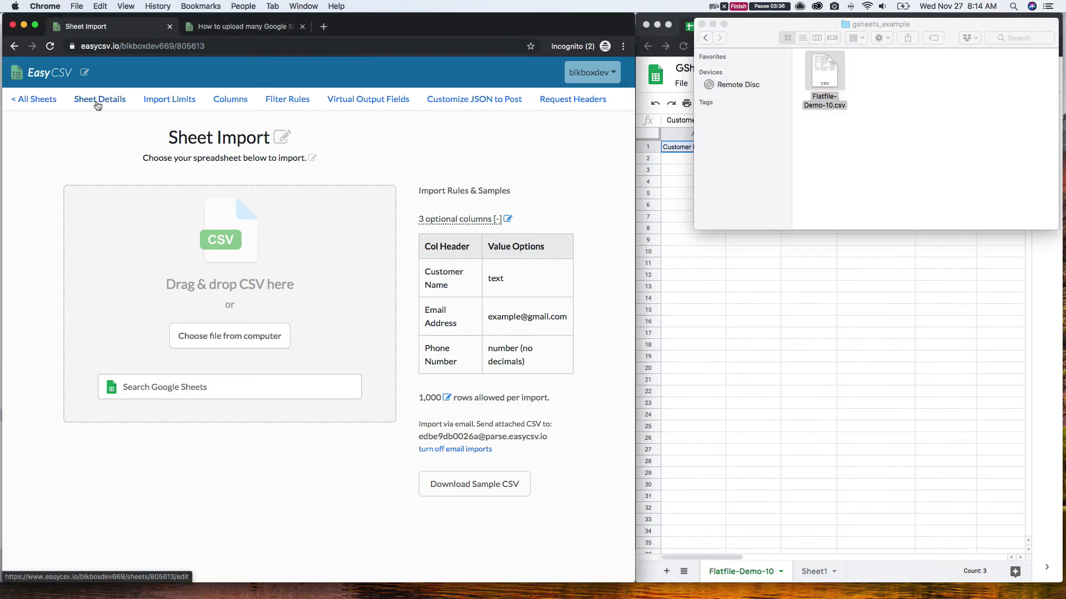
Step: In the importer's sheet details, change the destination Google Sheet to GSheet Import Test
click(97, 104)
scroll(129, 309, down, 5)
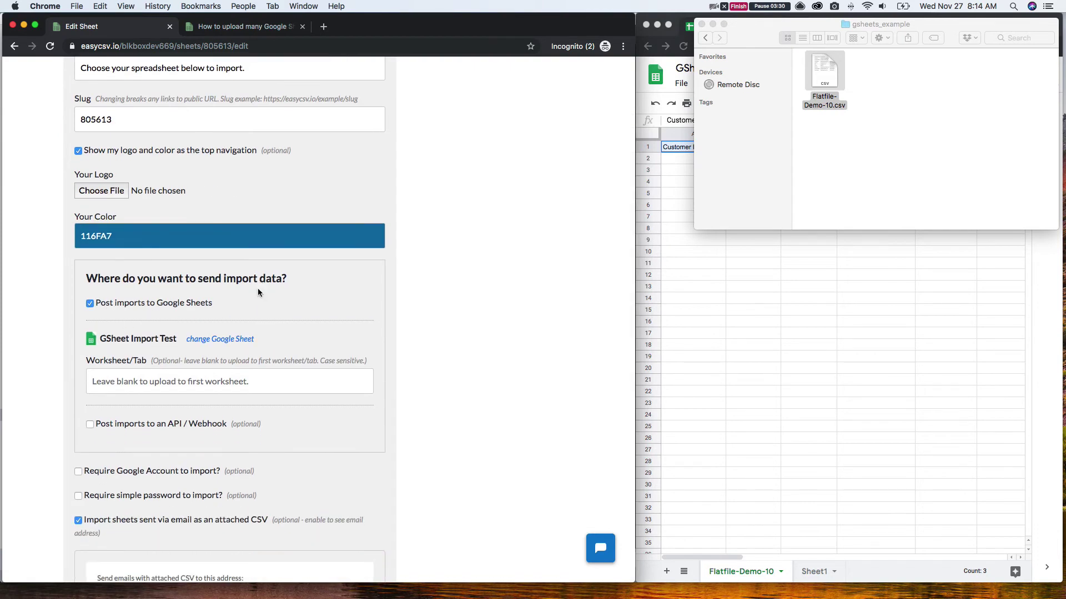
scroll(258, 293, down, 3)
click(221, 245)
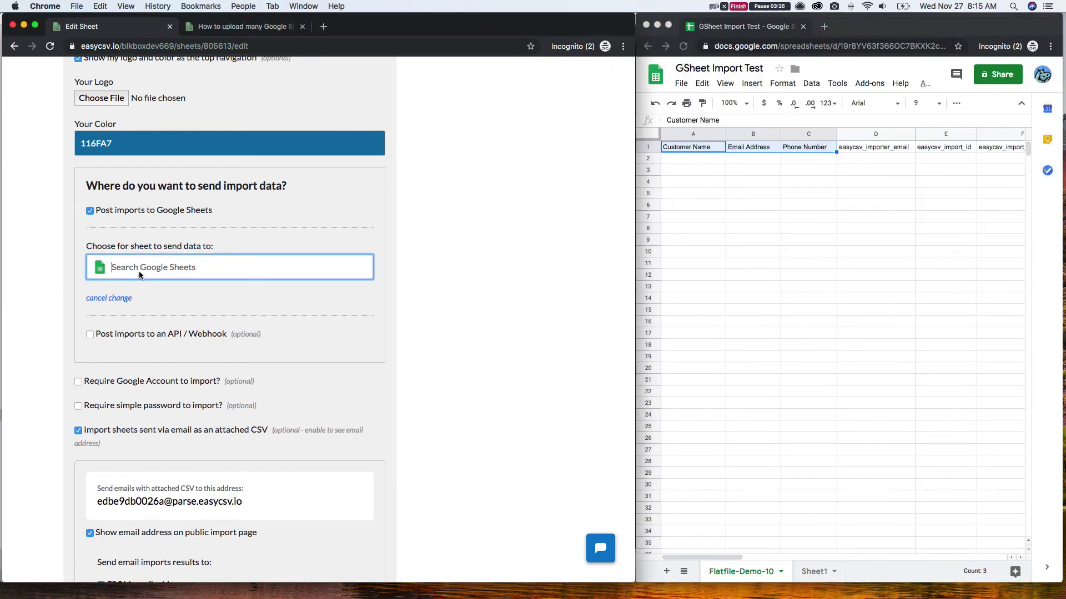
text(GShee)
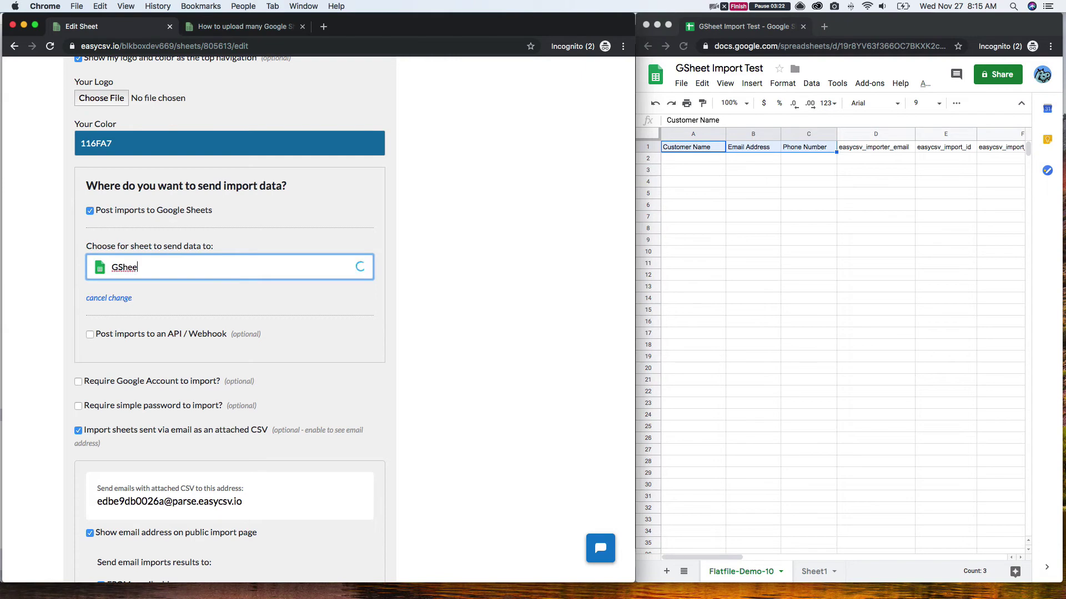
click(137, 296)
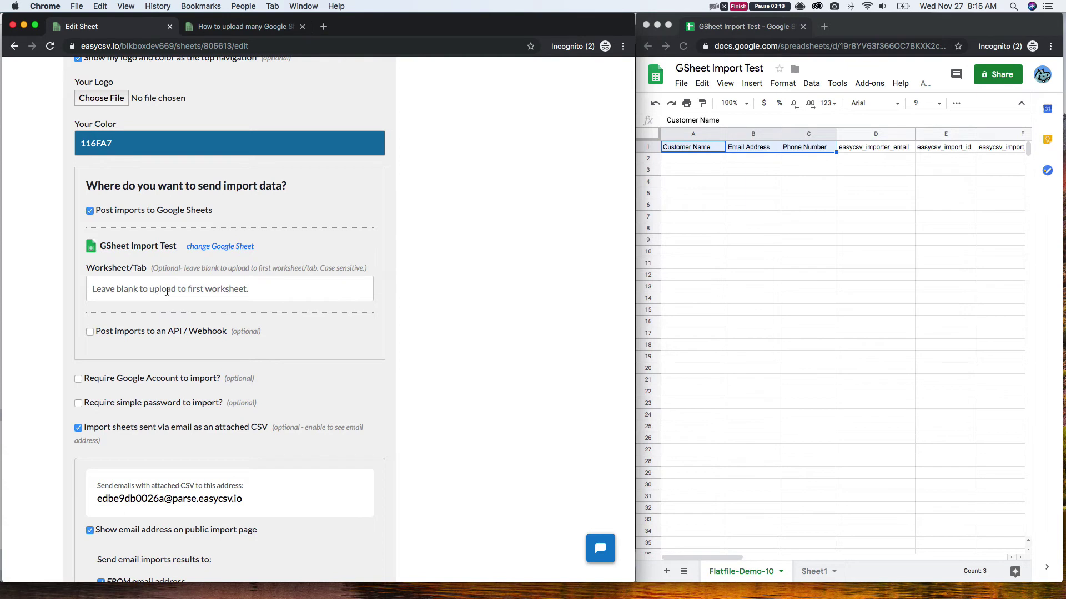
Step: Check the Sheet1 and Flatfile-Demo-10 worksheets, then save the import settings
click(824, 504)
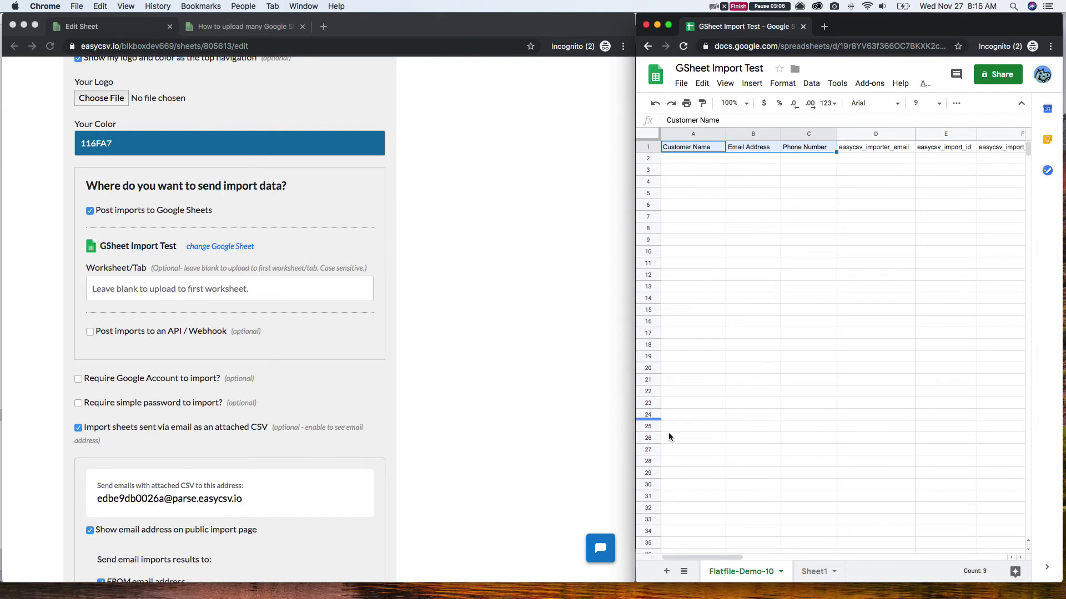
click(825, 574)
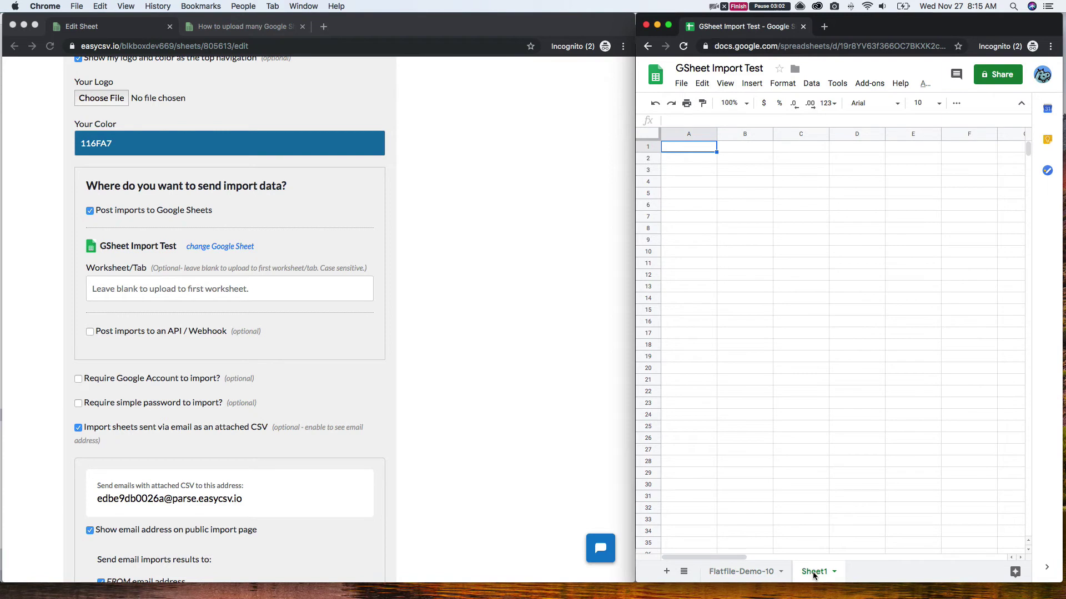
click(741, 572)
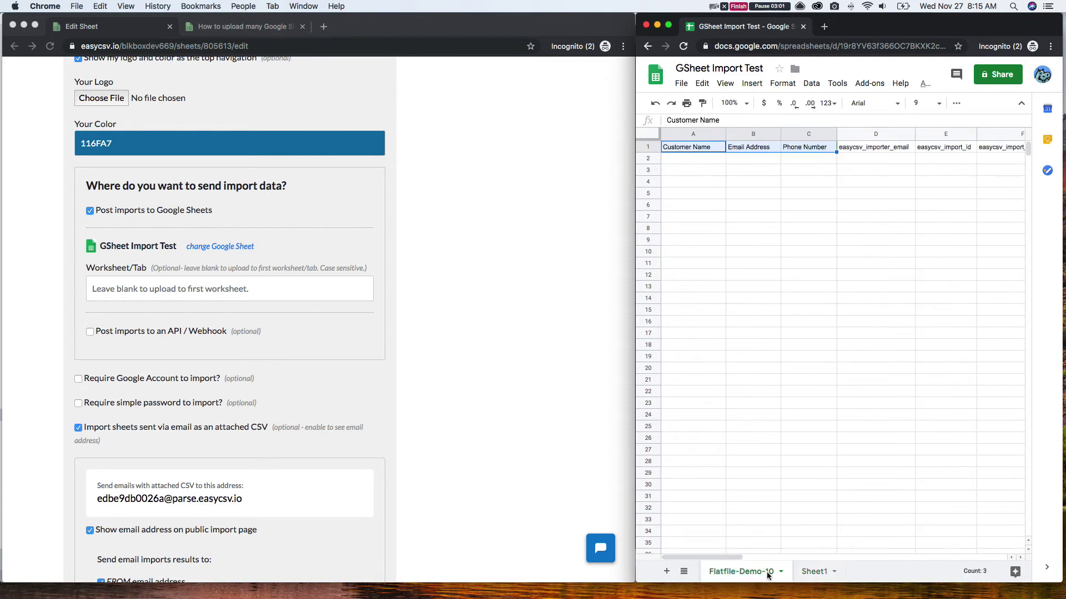
click(704, 159)
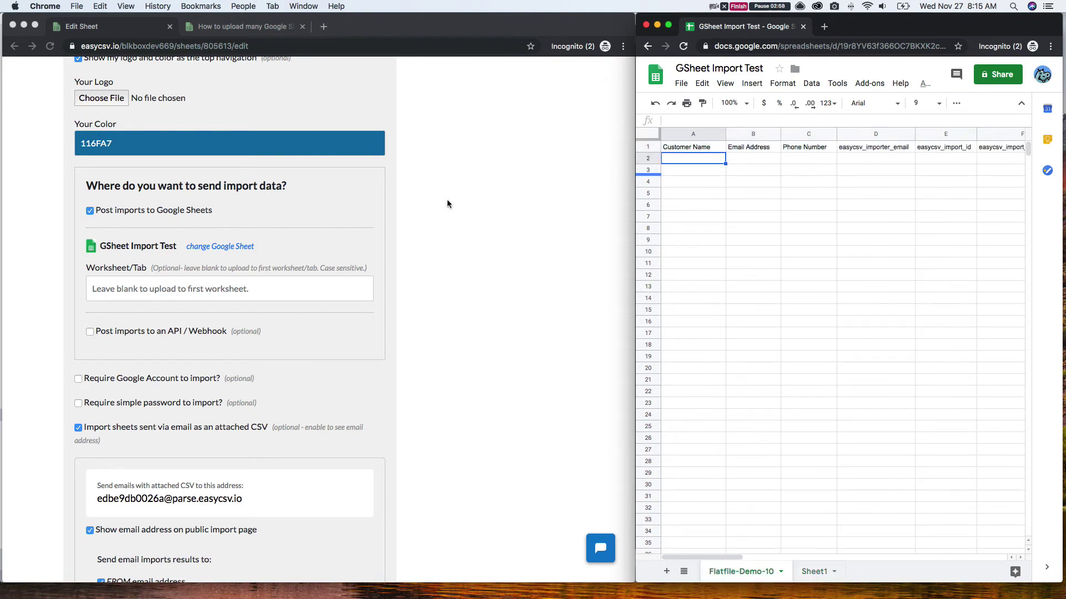
scroll(482, 222, down, 5)
click(480, 340)
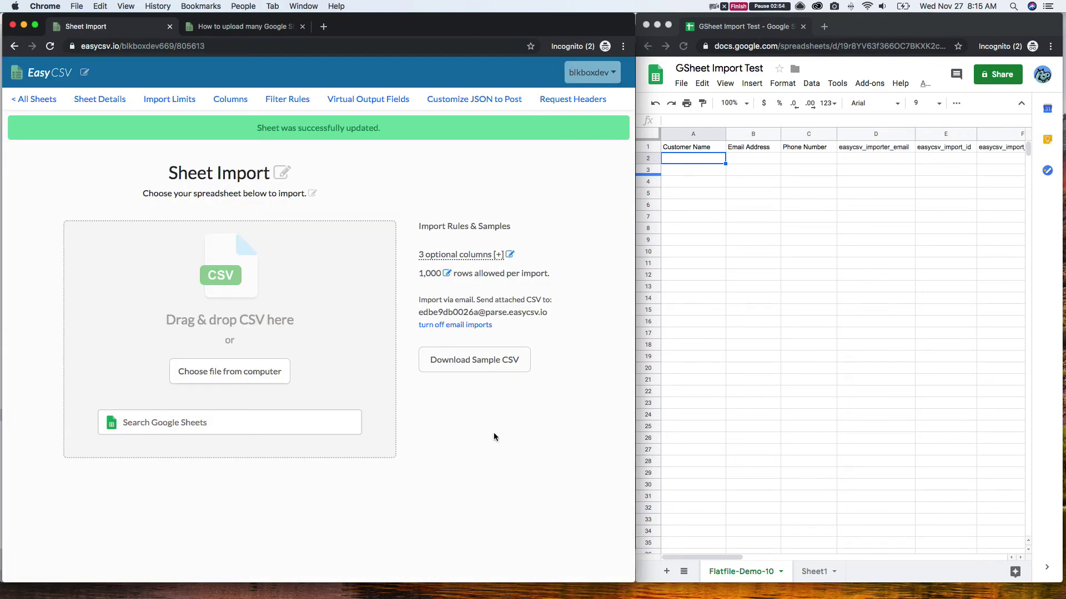
Step: Preview Flatfile-Demo-10.csv and drop it into EasyCSV's import area
key(super+Tab)
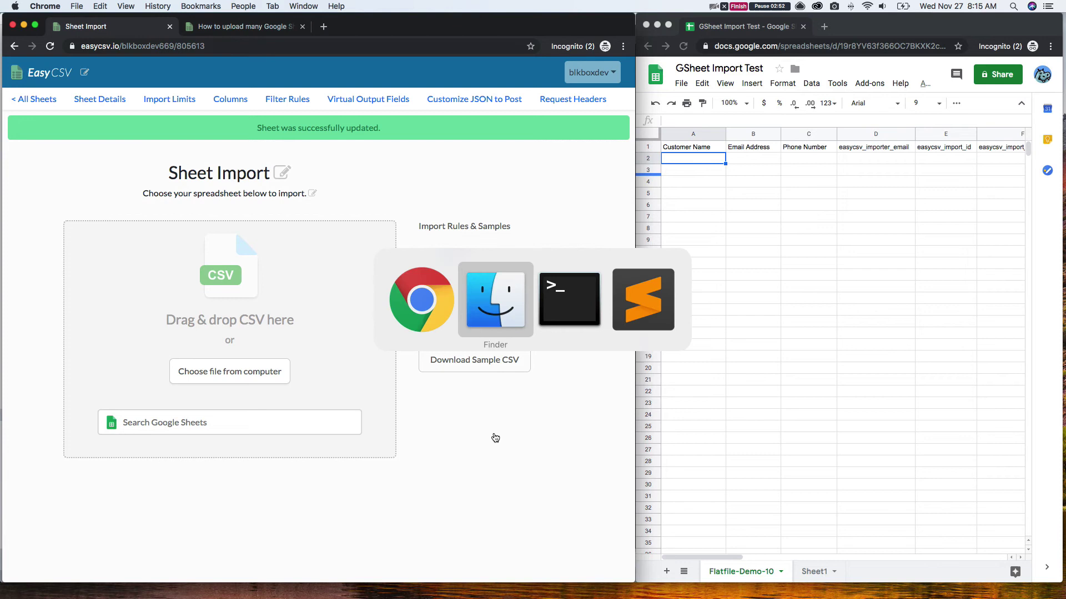
click(820, 123)
click(825, 106)
key(space)
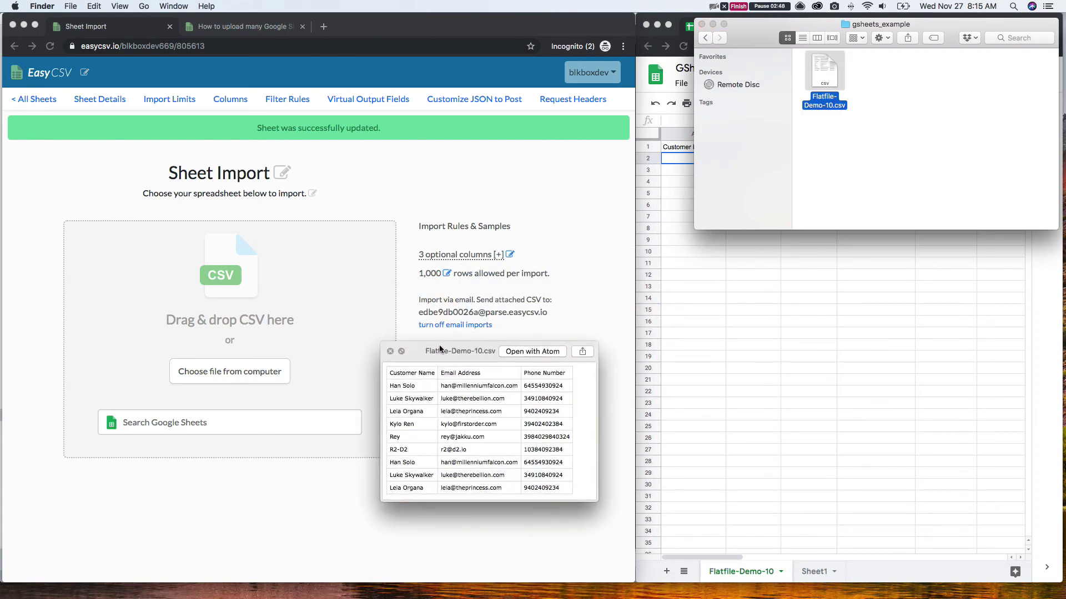
click(390, 351)
drag(816, 75, 345, 260)
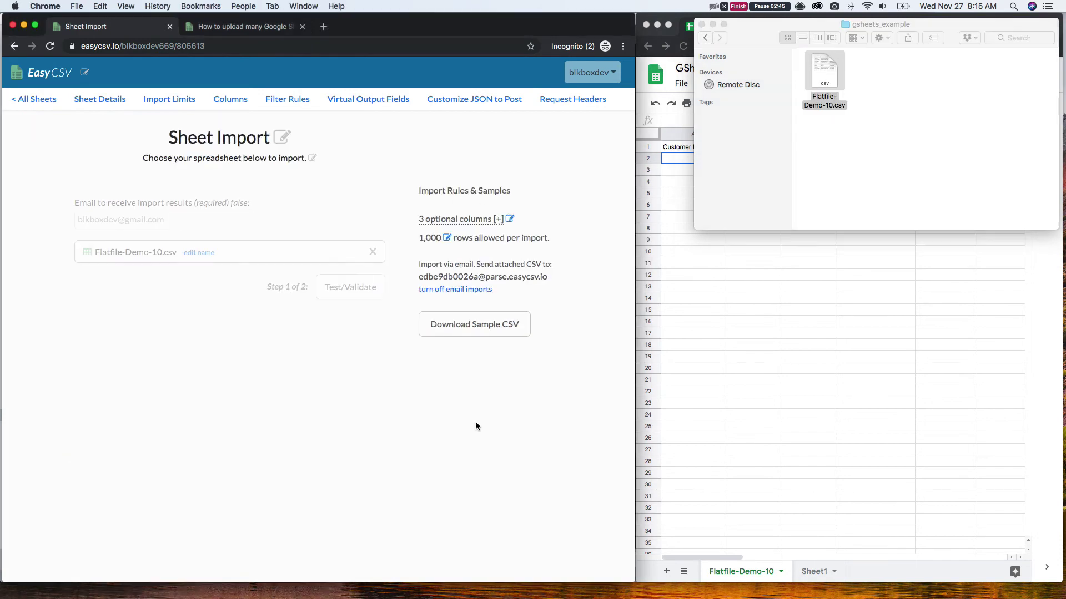
Step: Review the optional columns' email and number format rules, then validate the uploaded CSV
click(717, 228)
click(371, 305)
click(479, 219)
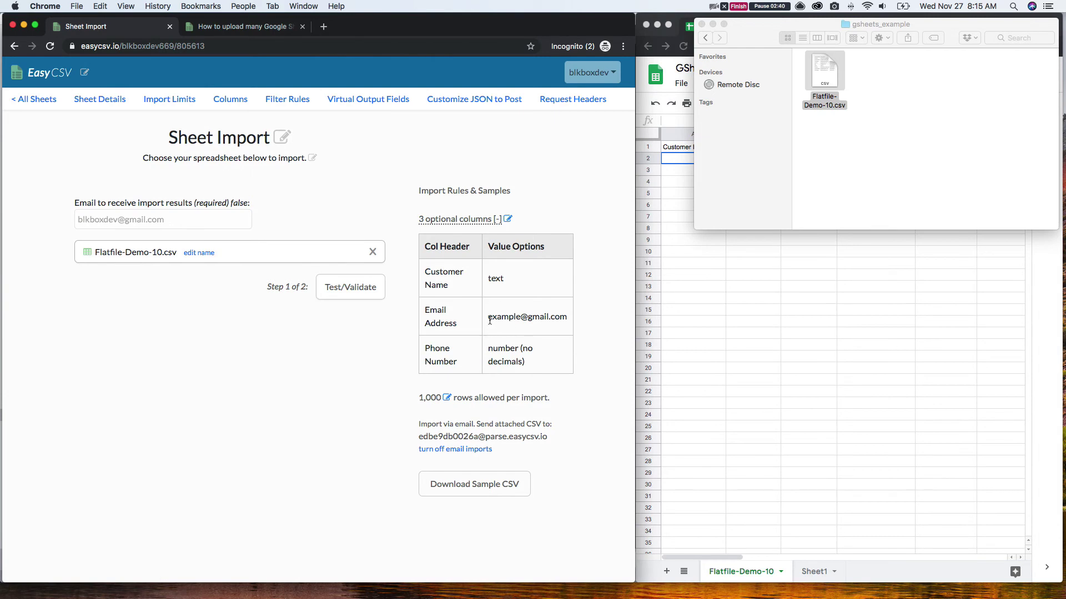
drag(490, 321, 554, 328)
drag(498, 348, 517, 352)
click(350, 288)
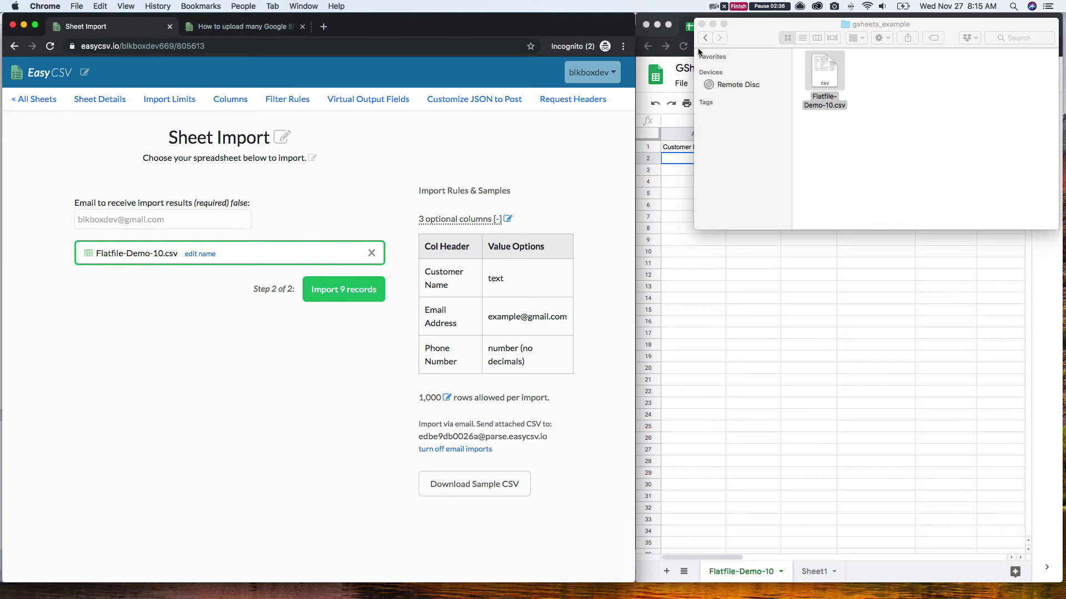
click(694, 258)
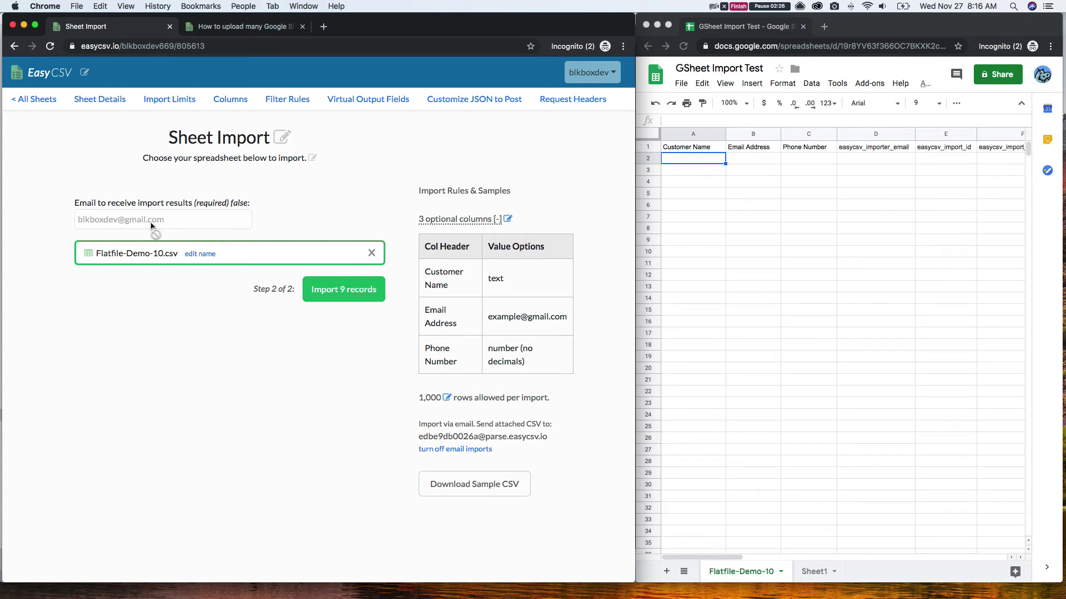
Step: Import the 9 validated Star Wars records into the GSheet Import Test sheet
click(332, 298)
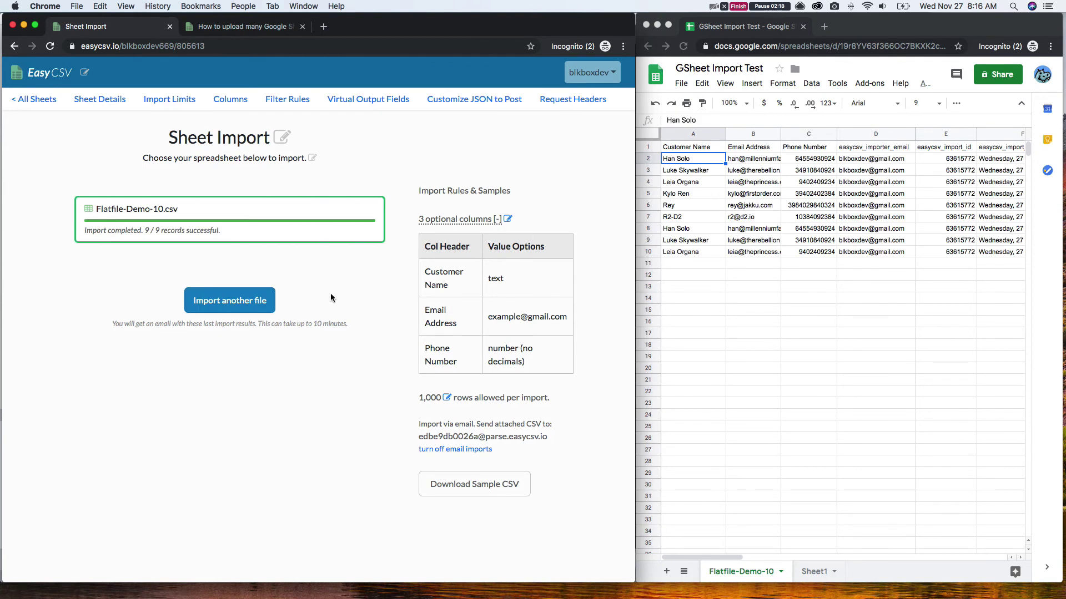
Step: Inspect the imported data in A2:C10 and the importer email and import ID values
click(787, 262)
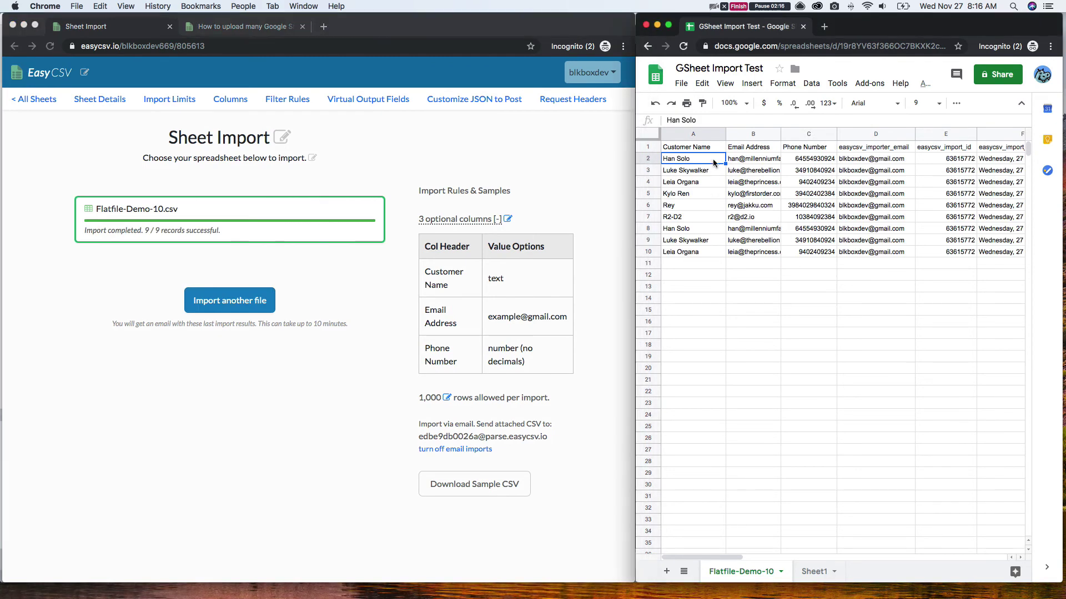
click(816, 217)
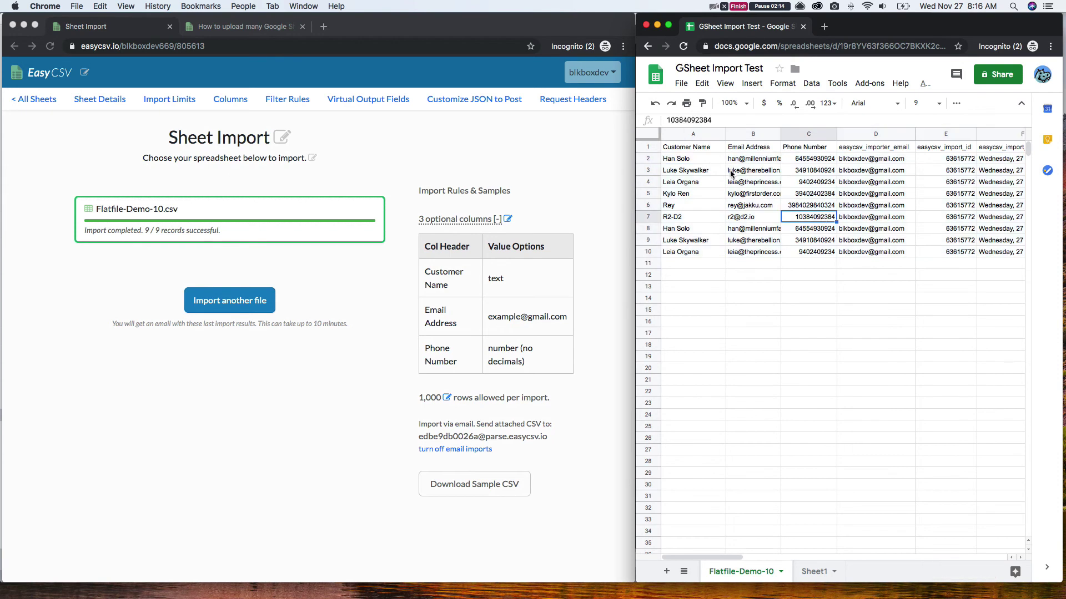
drag(710, 161, 816, 253)
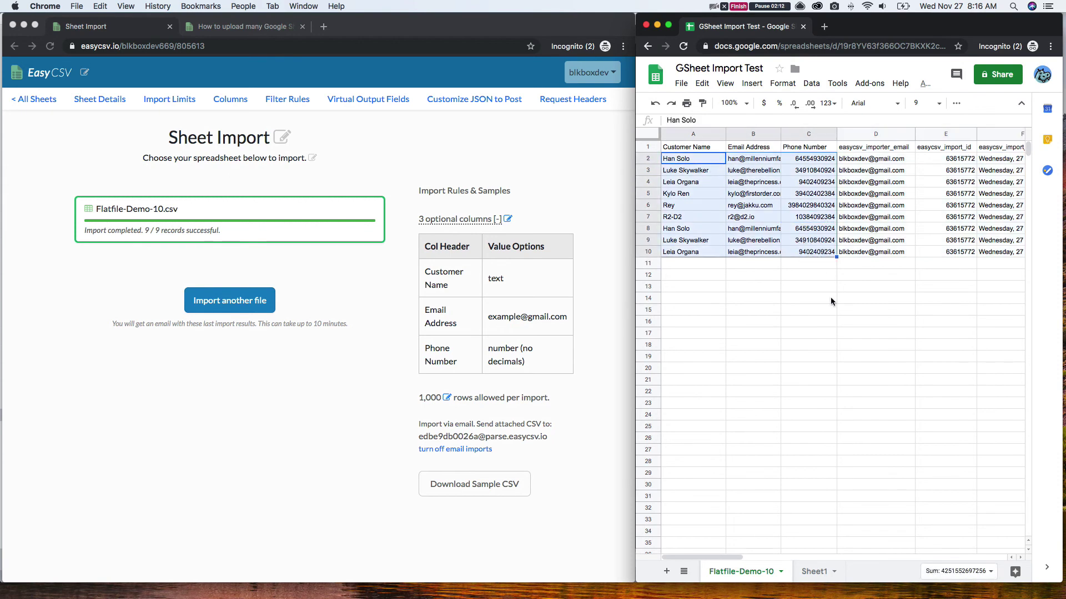
drag(896, 159, 985, 253)
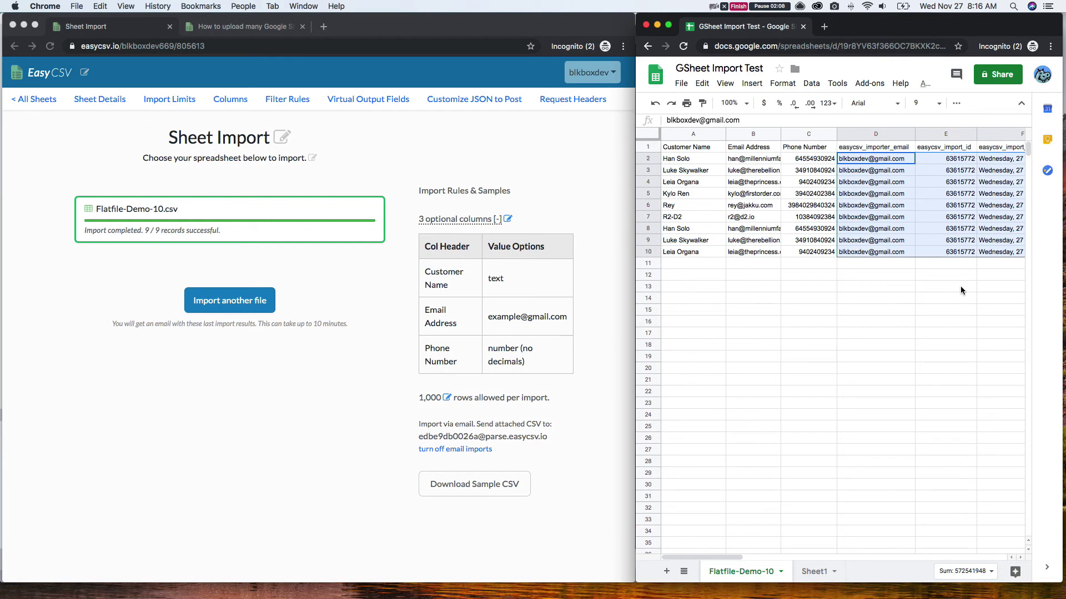
click(899, 161)
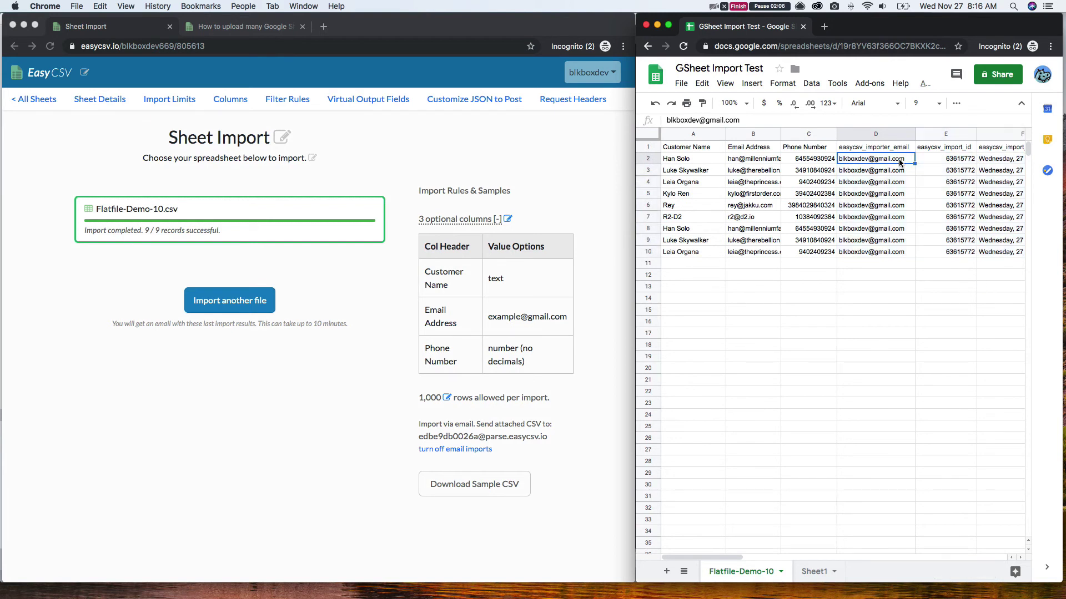
drag(900, 172, 906, 258)
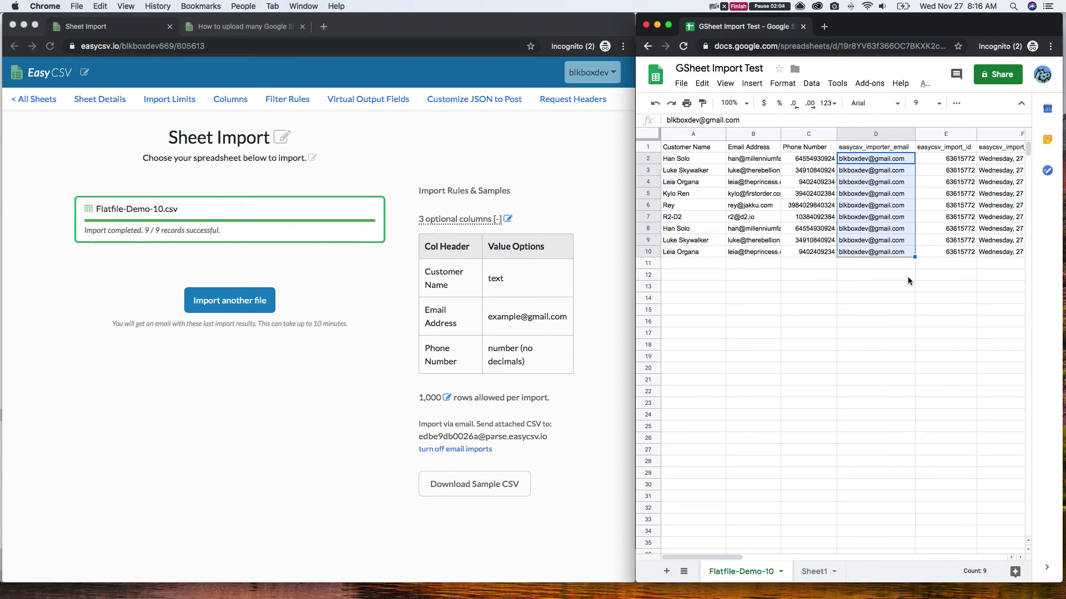
click(955, 303)
drag(955, 161, 950, 253)
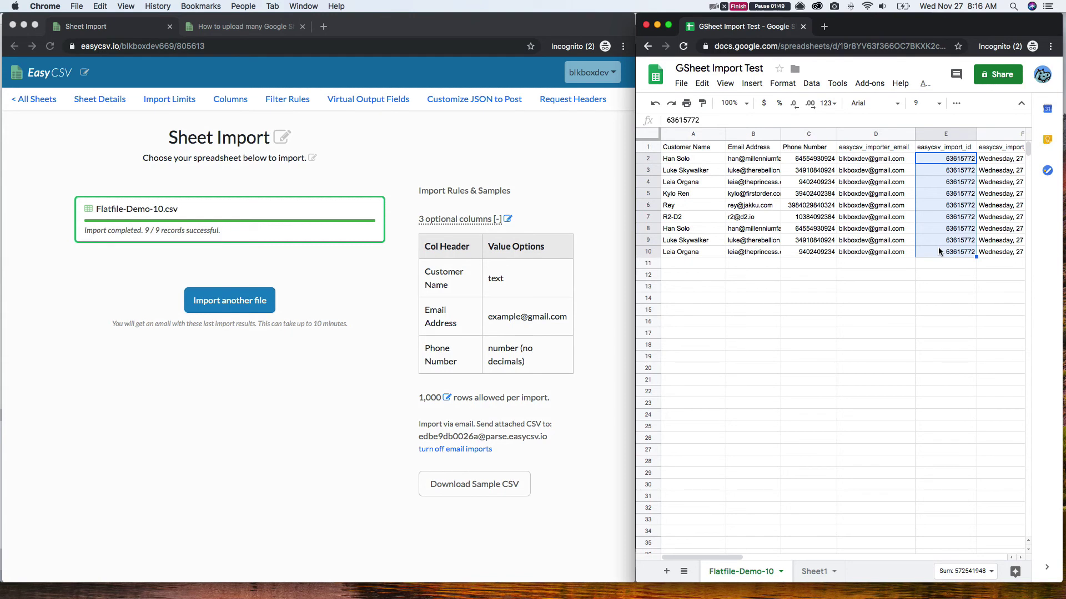
click(935, 160)
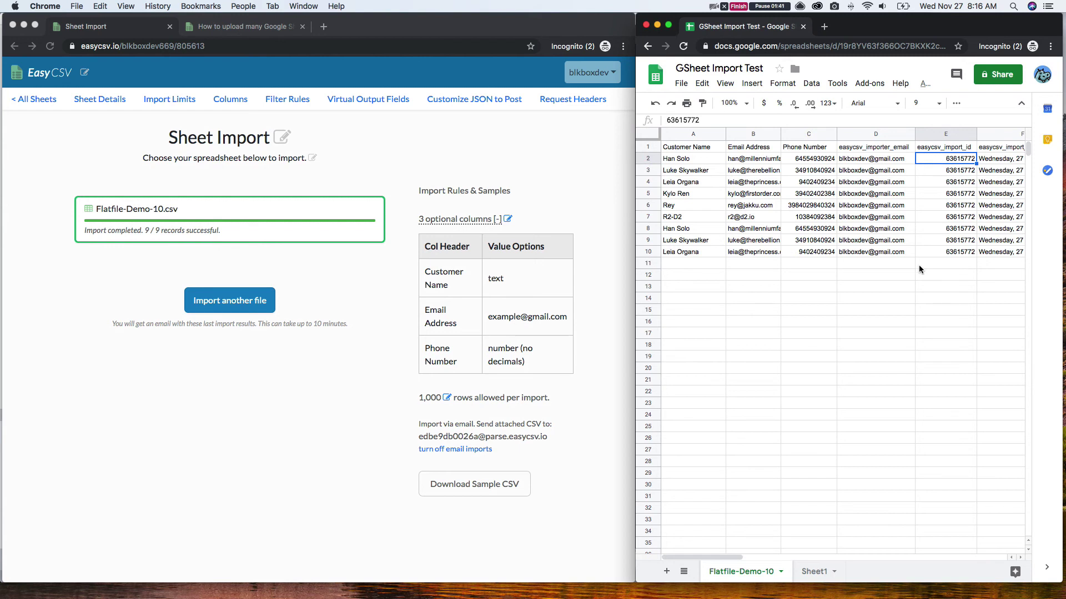
Step: Check the D2 importer email and F2 import time, then highlight headers D1:F1
scroll(919, 270, right, 2)
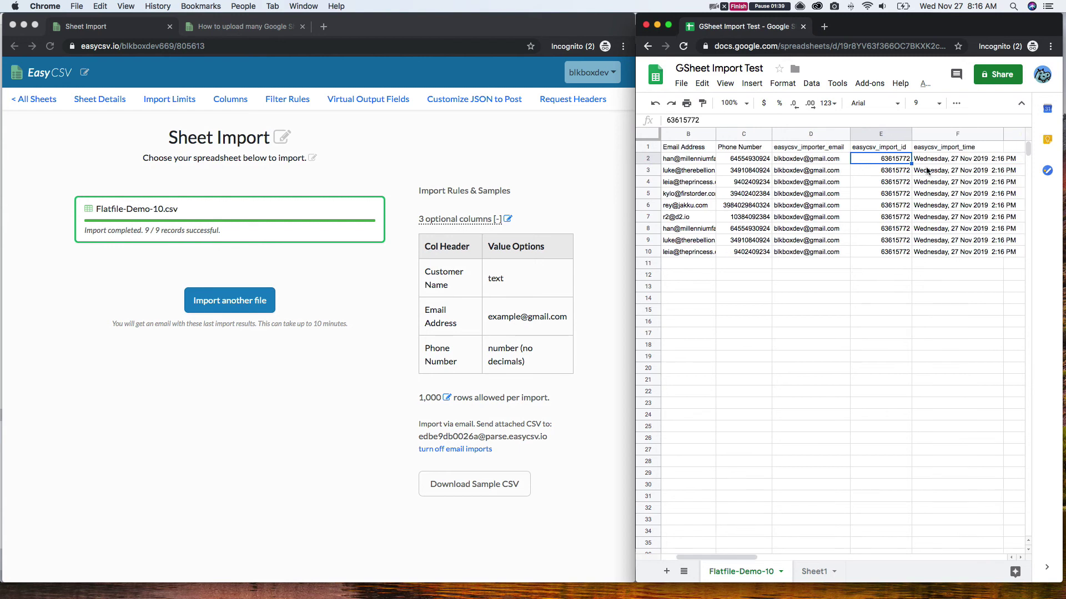
drag(927, 161, 935, 252)
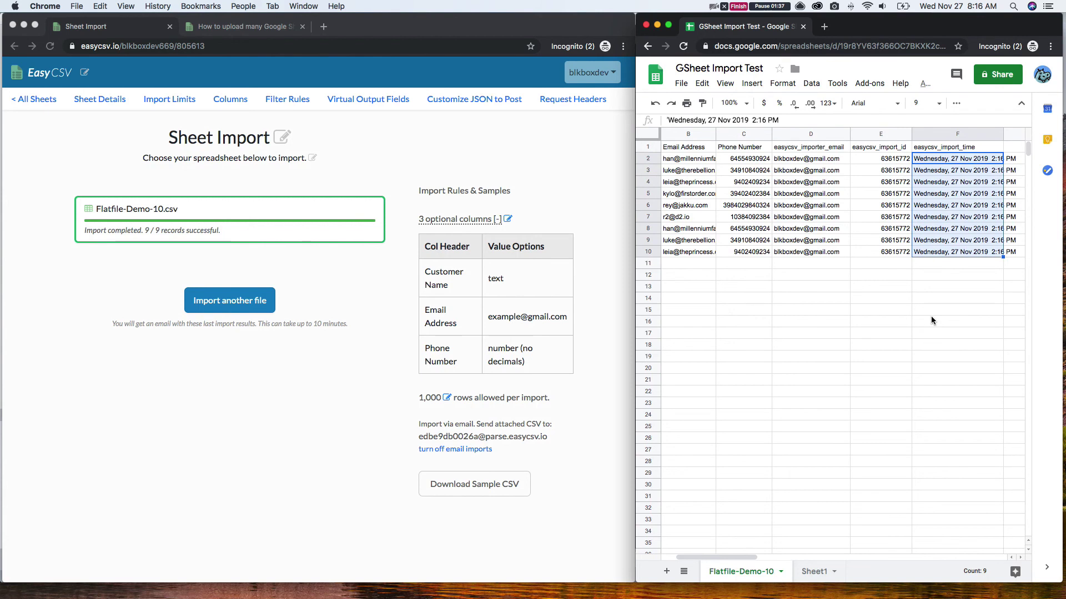
click(814, 159)
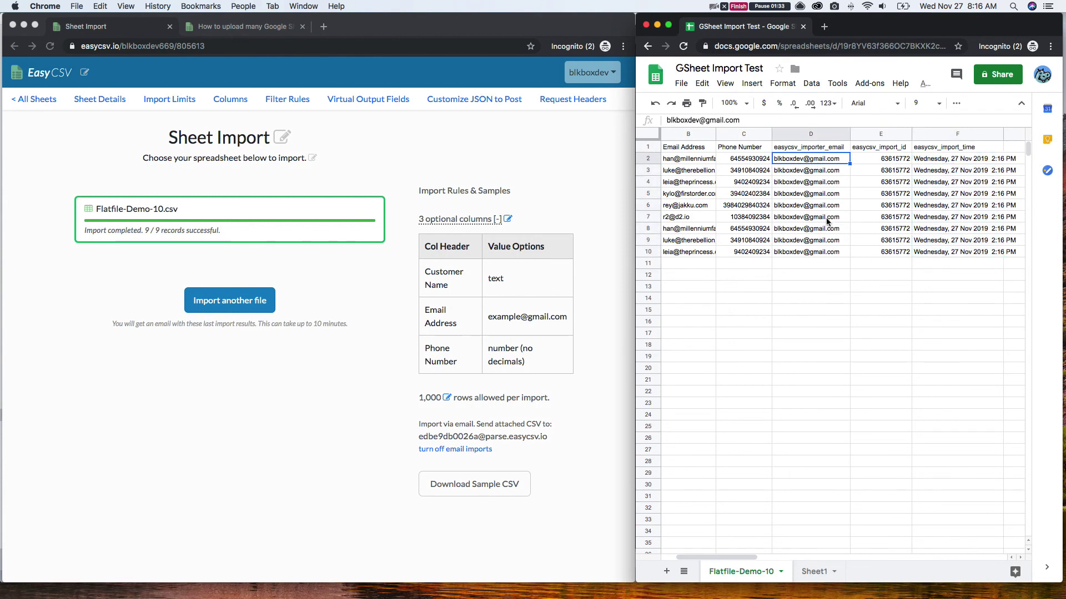
click(955, 161)
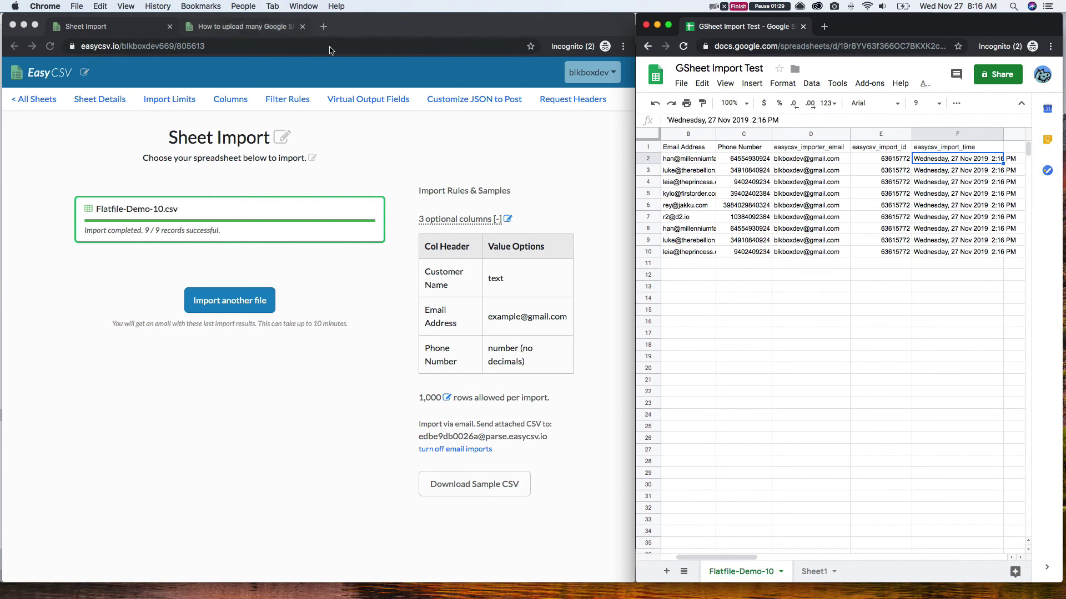
drag(810, 148, 954, 147)
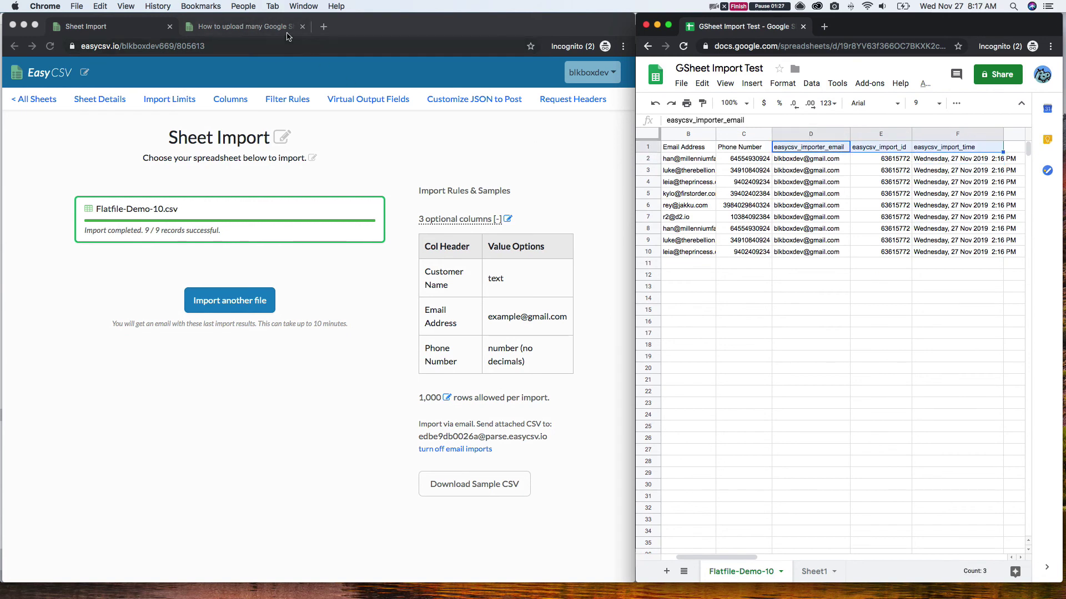
Step: Open the Google Sheets + EasyCSV guide and highlight easycsv_import_id, easycsv_import_name and easycsv_importer_email
click(249, 29)
scroll(241, 389, down, 15)
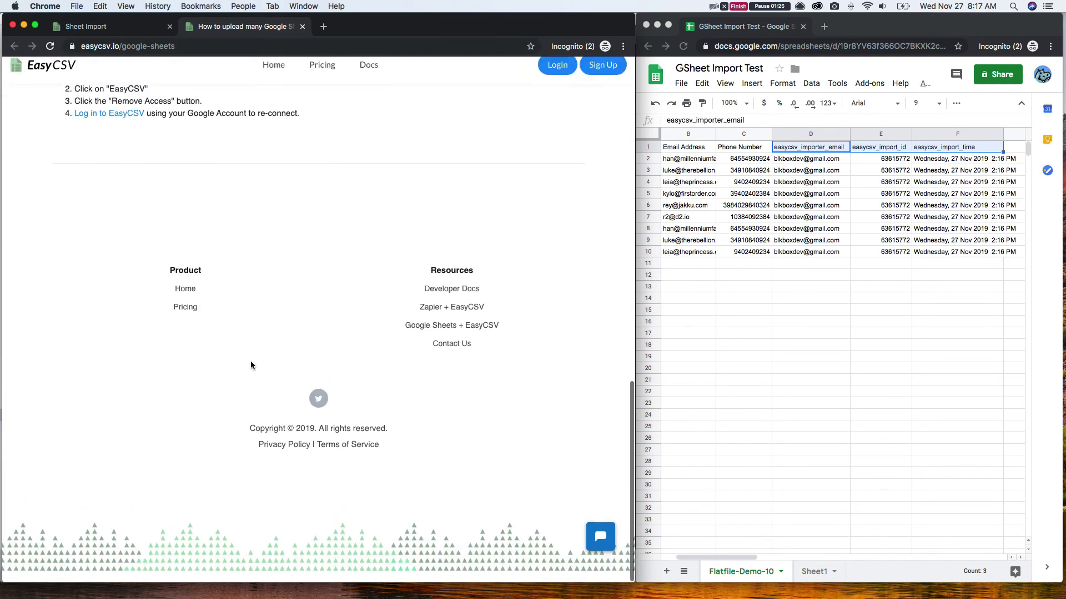
click(445, 336)
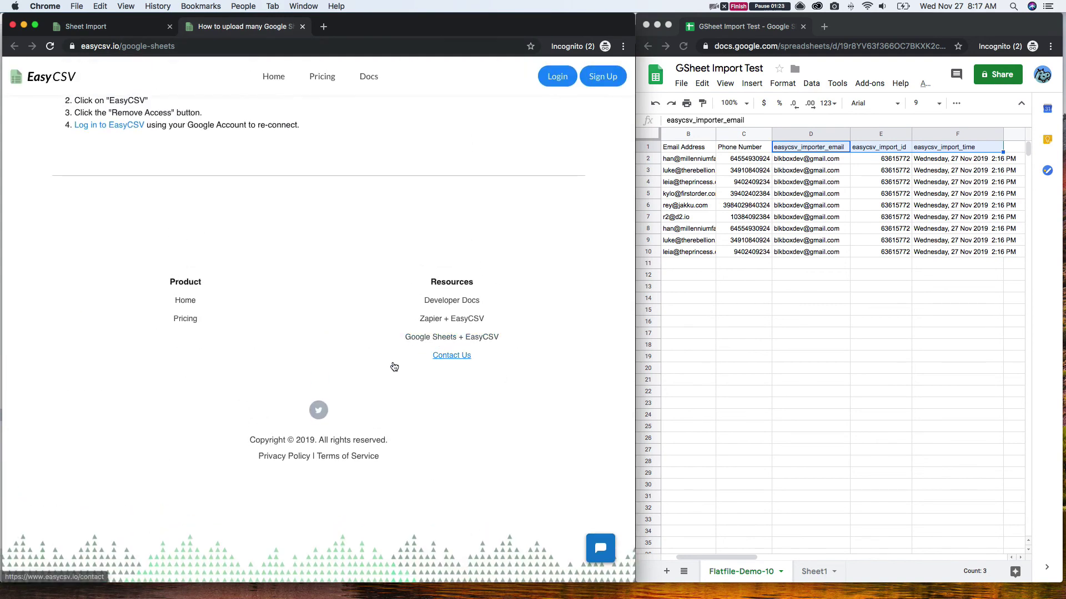
scroll(99, 280, down, 6)
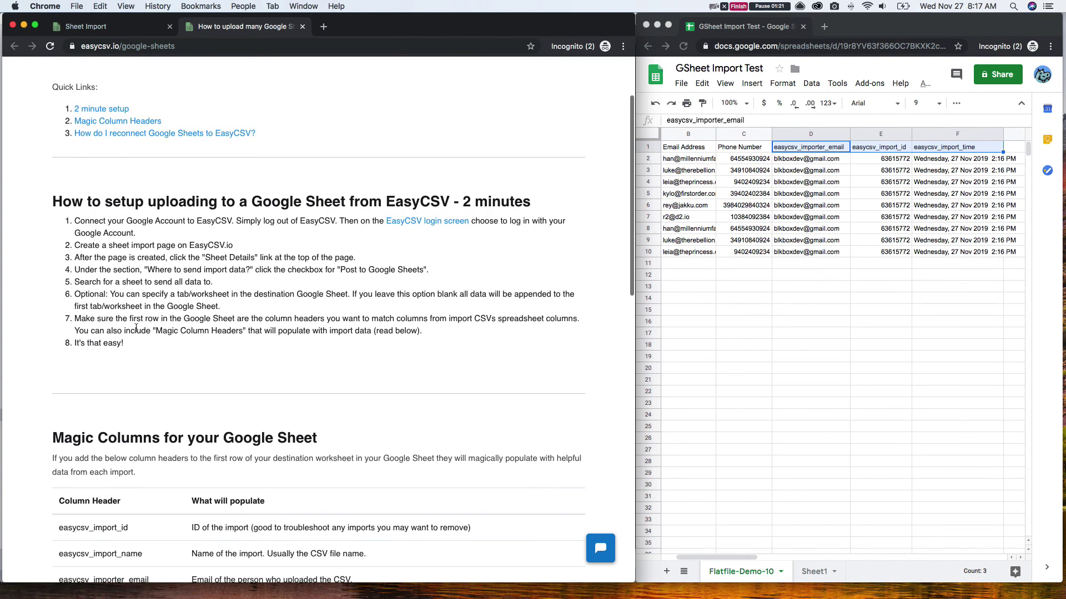
scroll(122, 306, down, 2)
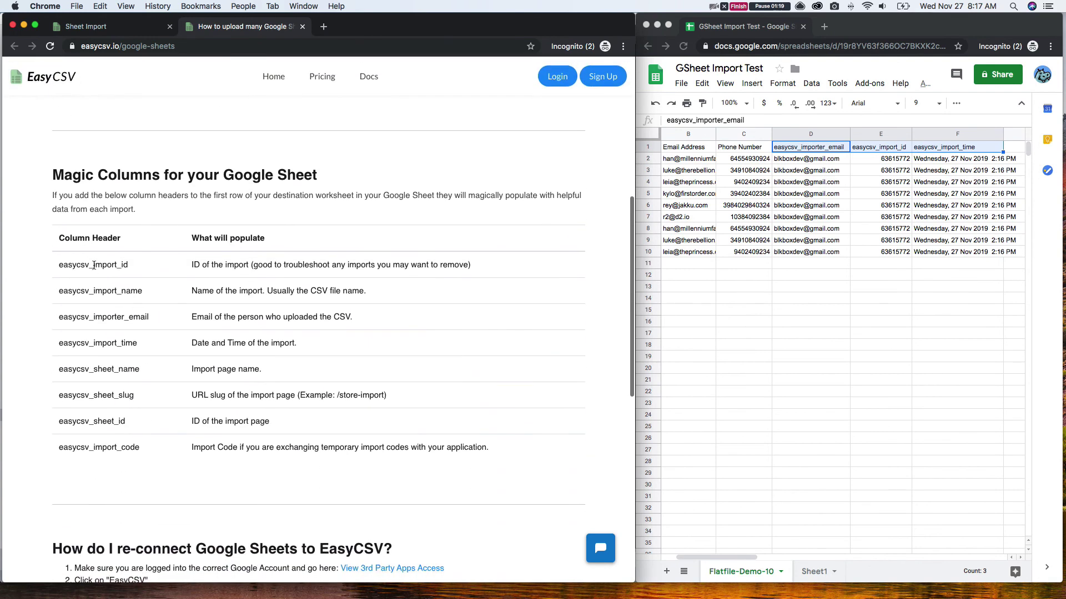
double_click(94, 266)
double_click(115, 290)
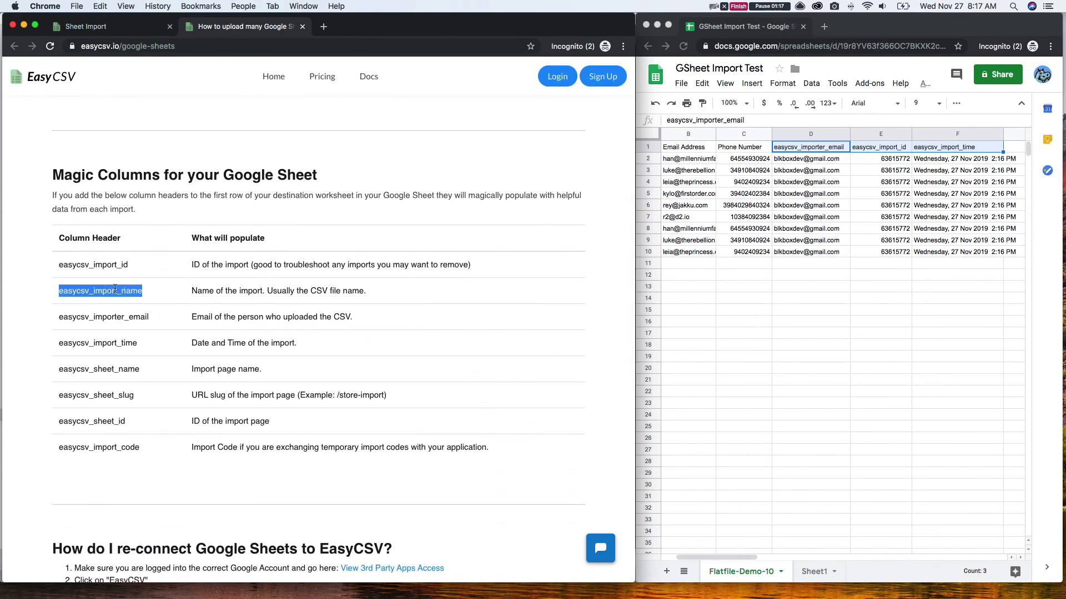
double_click(108, 317)
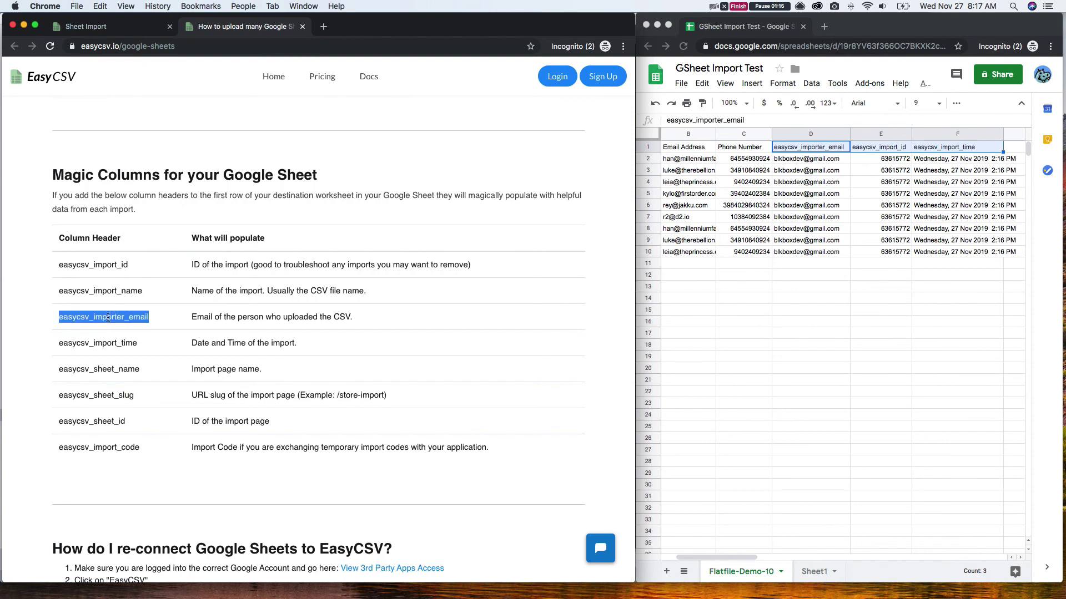
Step: Match those magic columns to the importer email, import ID and import time columns D-F
click(803, 149)
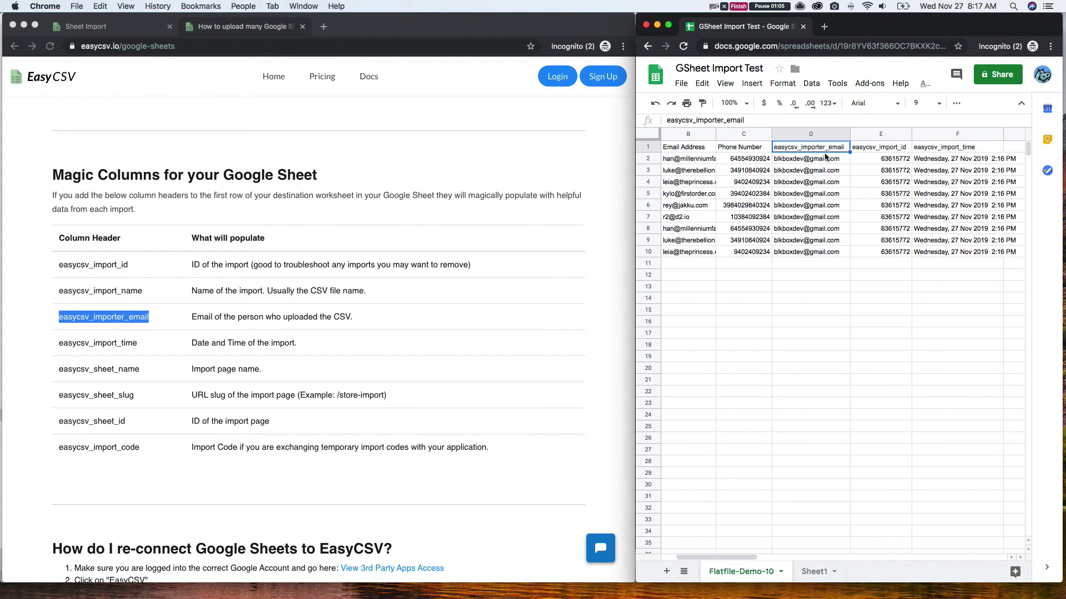
drag(823, 170, 823, 254)
click(825, 265)
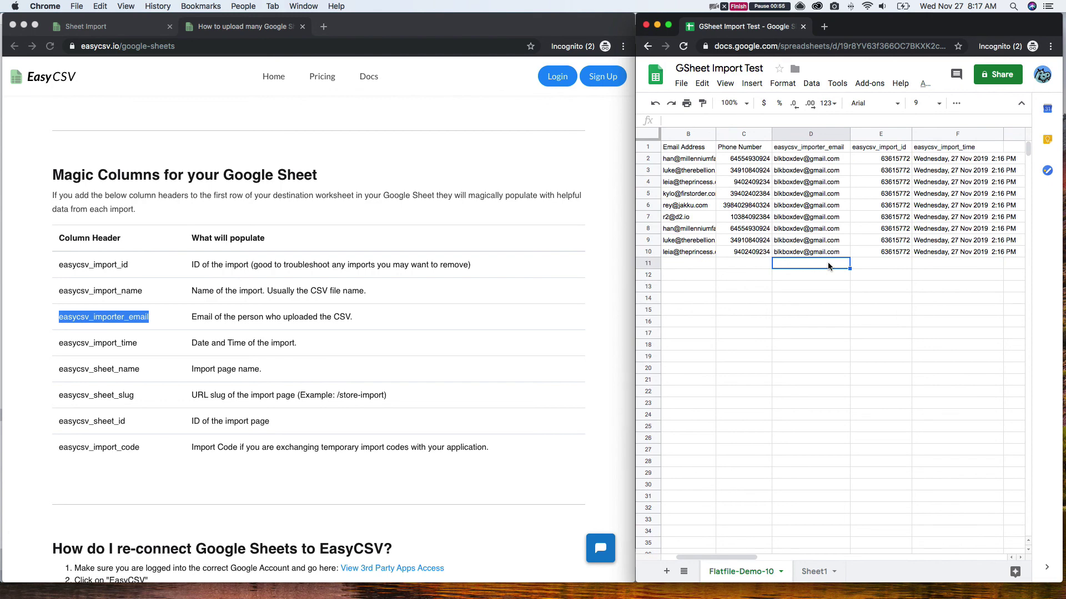
drag(806, 146, 819, 252)
drag(883, 147, 950, 242)
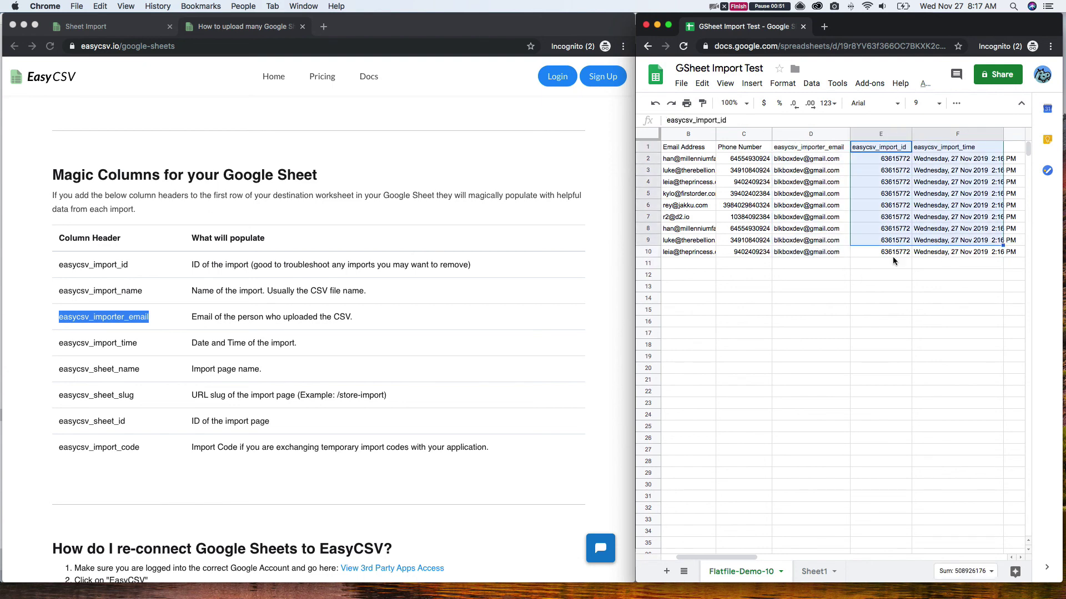
Step: Compare easycsv_sheet_slug with the 805613 page slug, then highlight easycsv_sheet_id and easycsv_import_code
click(172, 387)
double_click(115, 396)
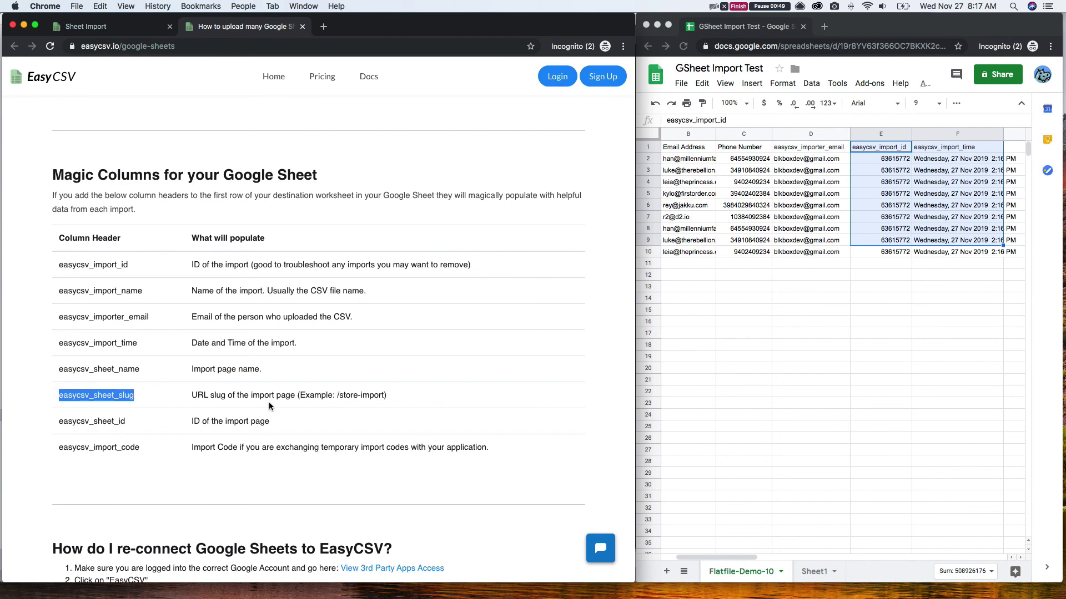
click(118, 26)
double_click(251, 46)
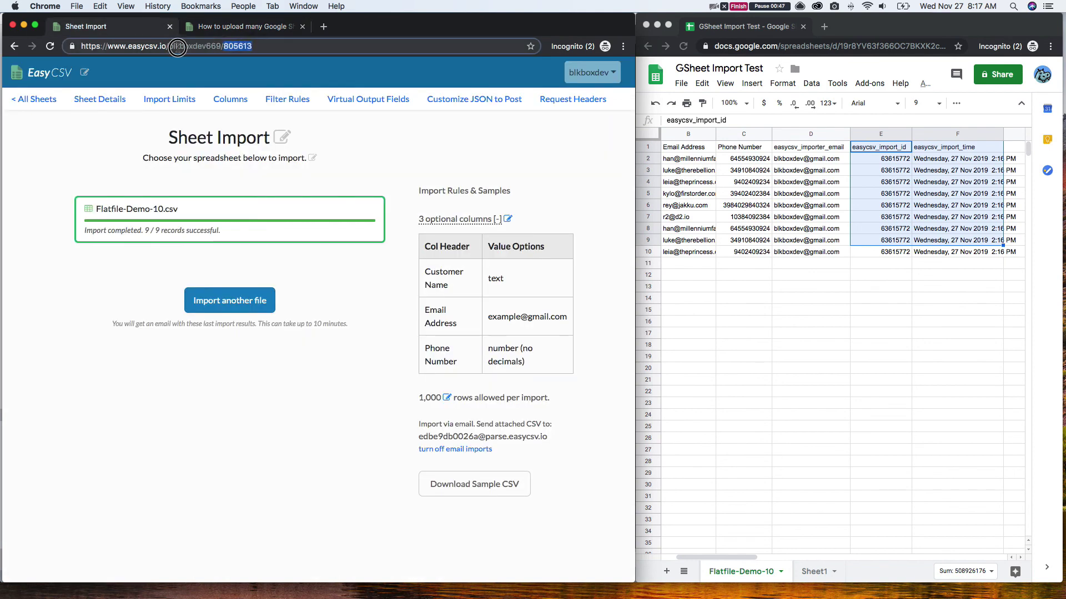
click(270, 31)
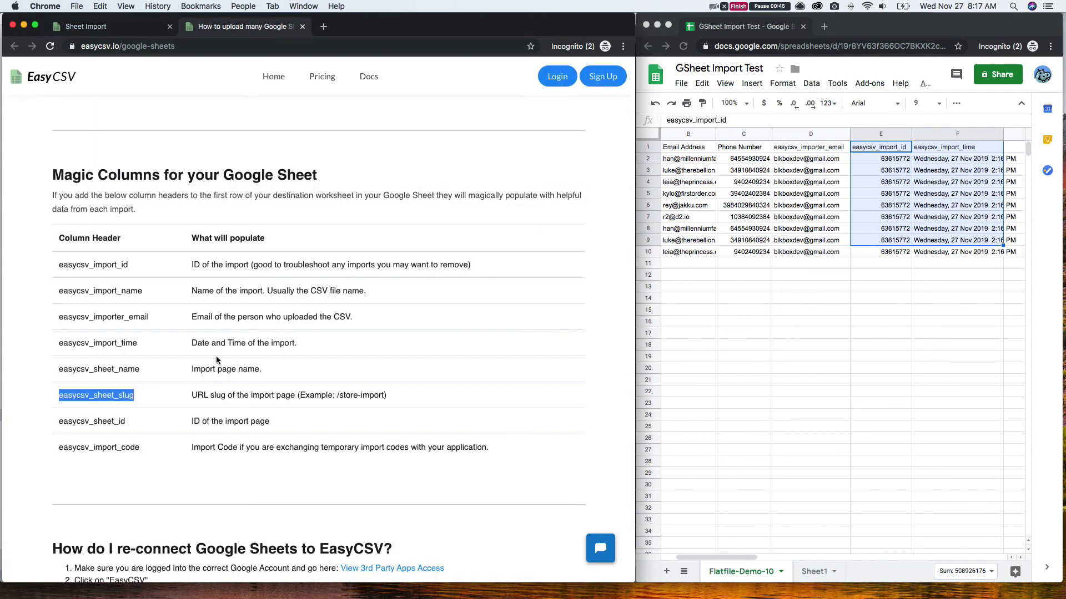
click(111, 422)
double_click(111, 422)
double_click(114, 447)
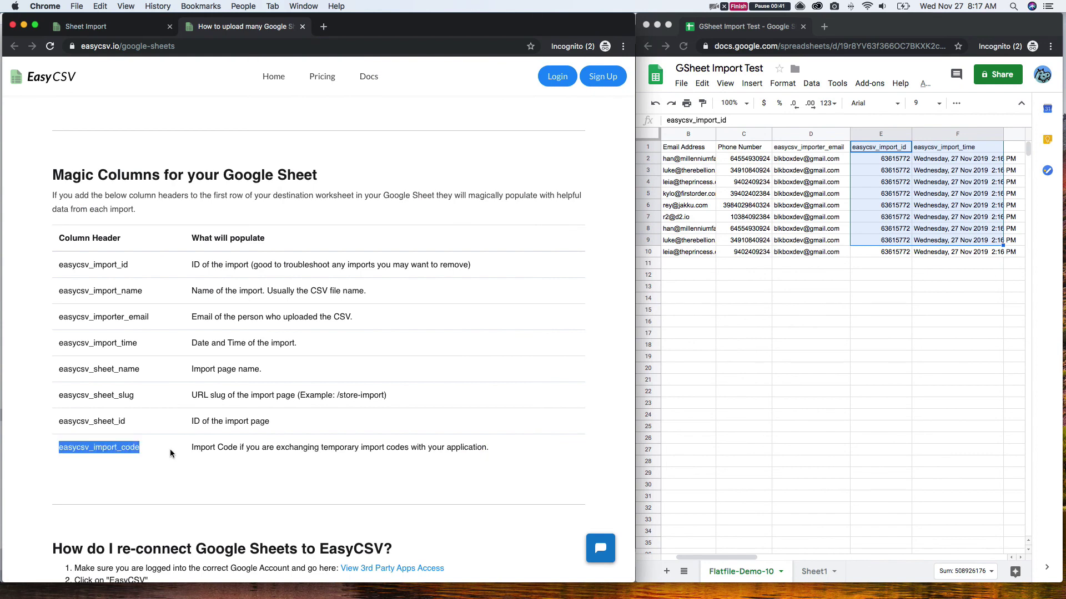
click(171, 453)
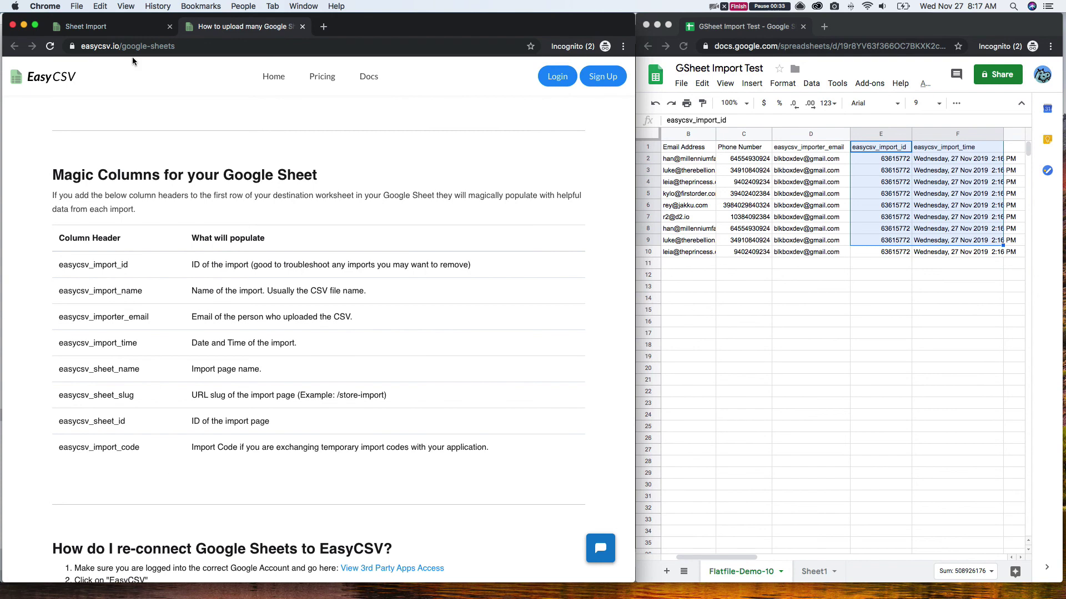
Step: Reset the importer, reopen Sheet Details and confirm GSheet Import Test remains the destination
click(128, 33)
click(222, 301)
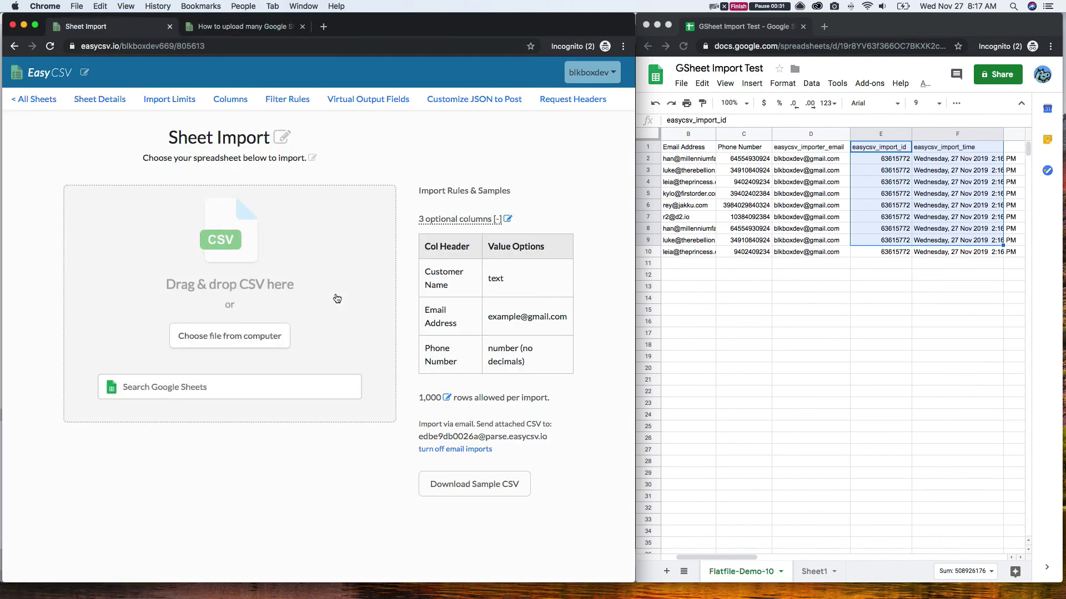
click(89, 100)
scroll(218, 345, down, 5)
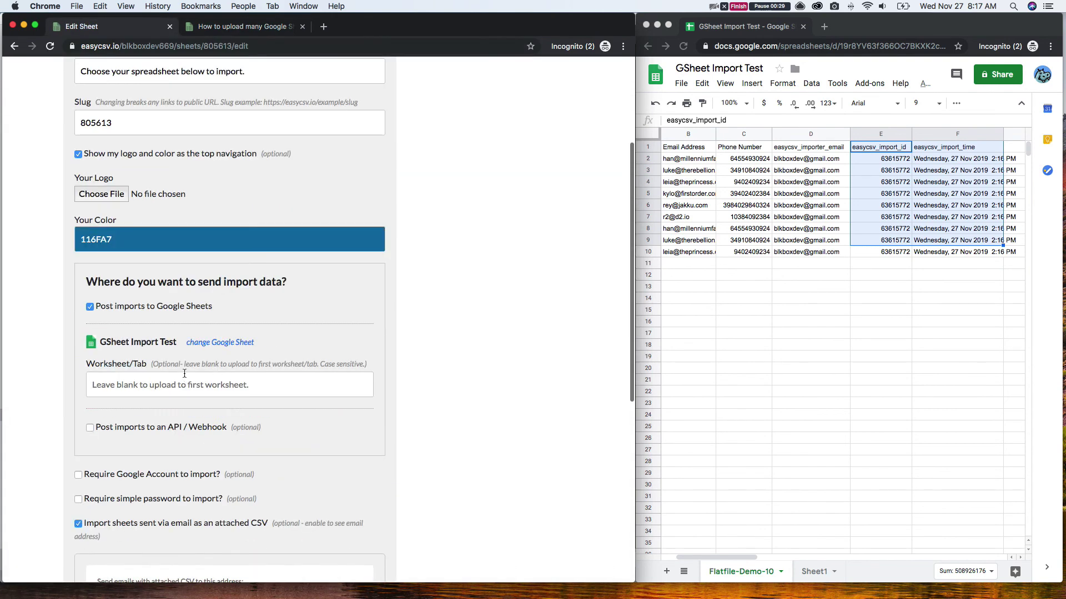
click(215, 343)
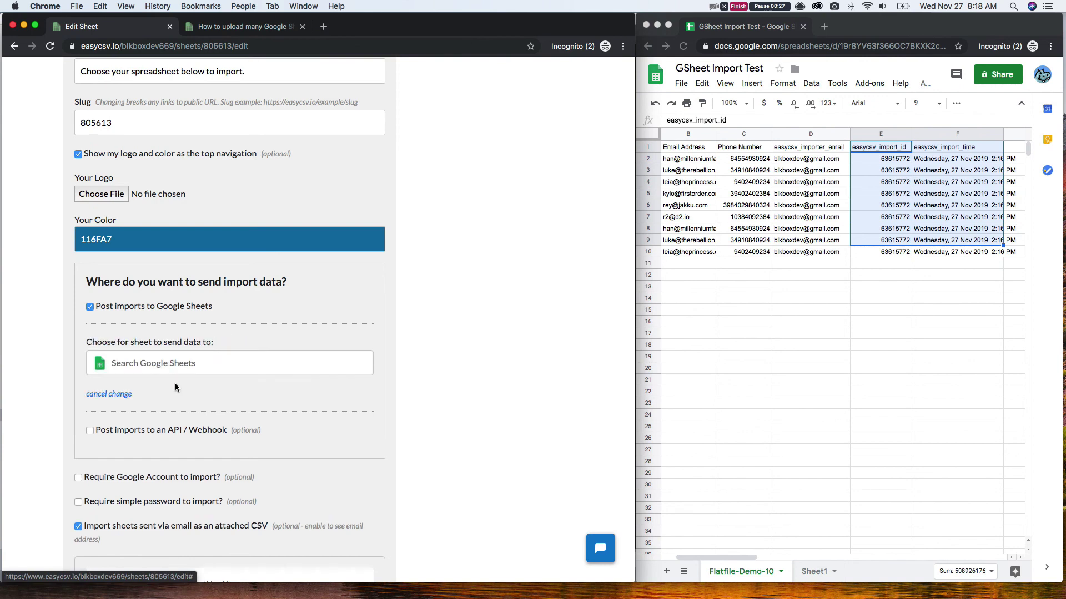
click(119, 395)
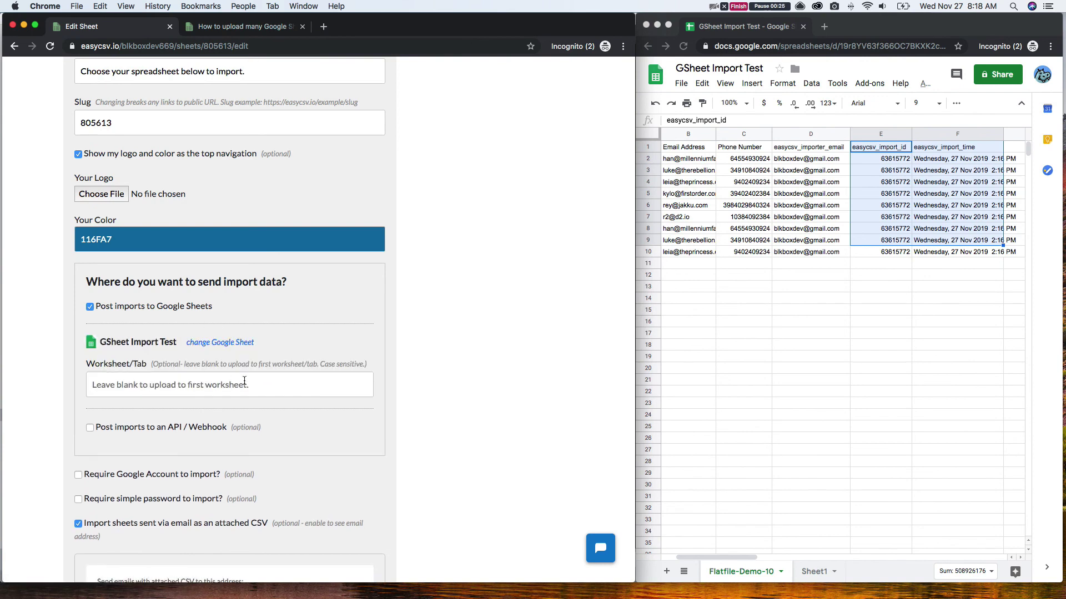